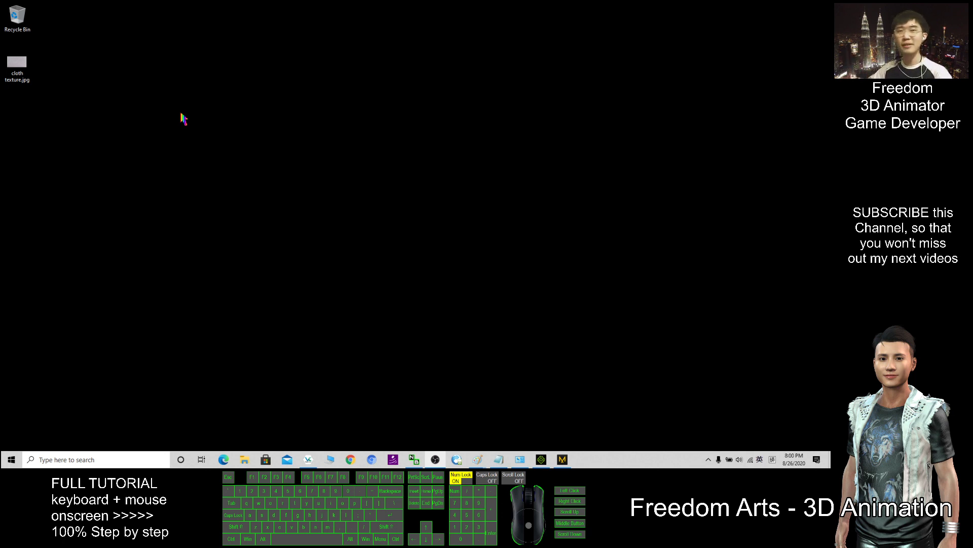
pyautogui.click(84, 99)
pyautogui.click(19, 68)
pyautogui.click(80, 56)
pyautogui.click(143, 54)
pyautogui.click(392, 285)
pyautogui.click(507, 411)
pyautogui.click(541, 459)
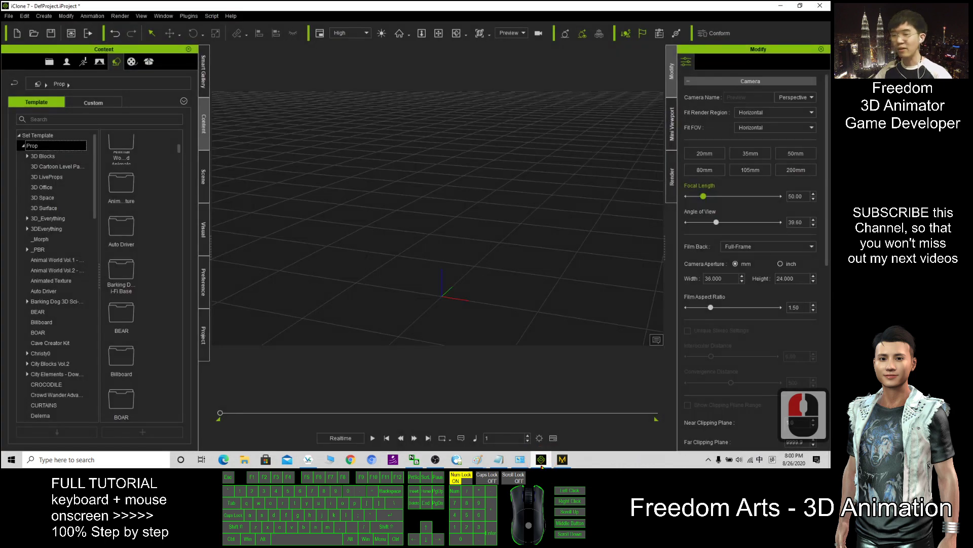
pyautogui.click(541, 459)
# - Open cloth texture.jpg from the desktop and examine its fabric weave at different magnifications
pyautogui.click(29, 75)
pyautogui.doubleClick(29, 75)
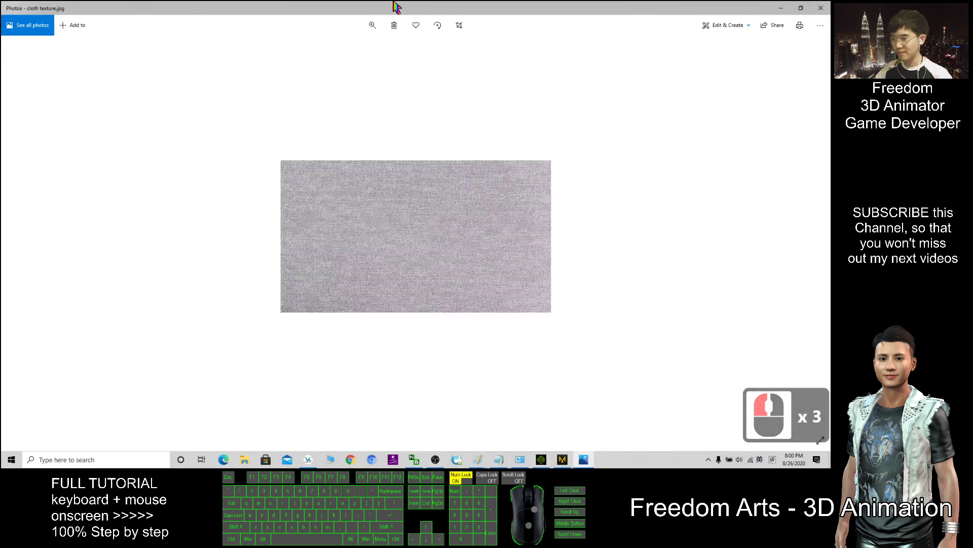
pyautogui.moveTo(397, 7); pyautogui.dragTo(445, 31)
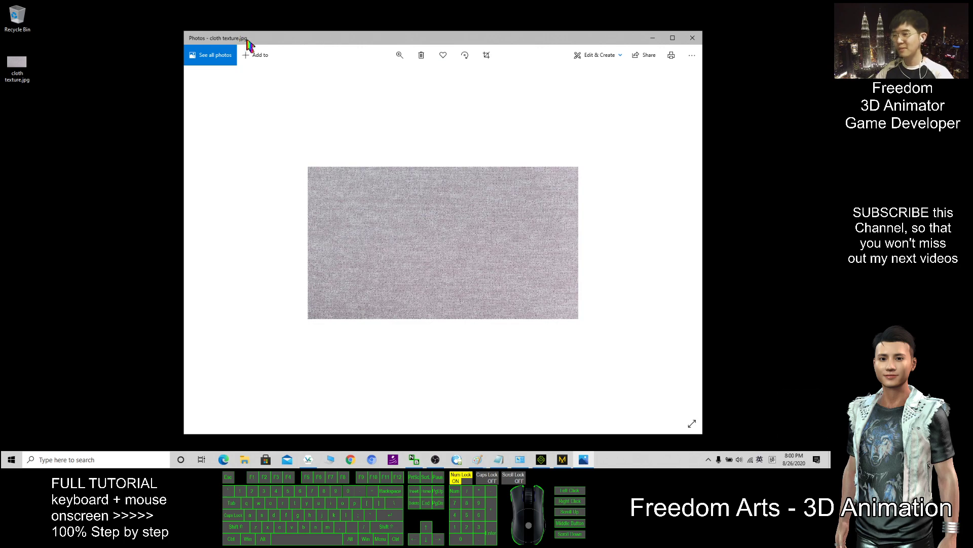
pyautogui.keyDown('ctrl'); pyautogui.scroll(17, 442, 190); pyautogui.keyUp('ctrl')
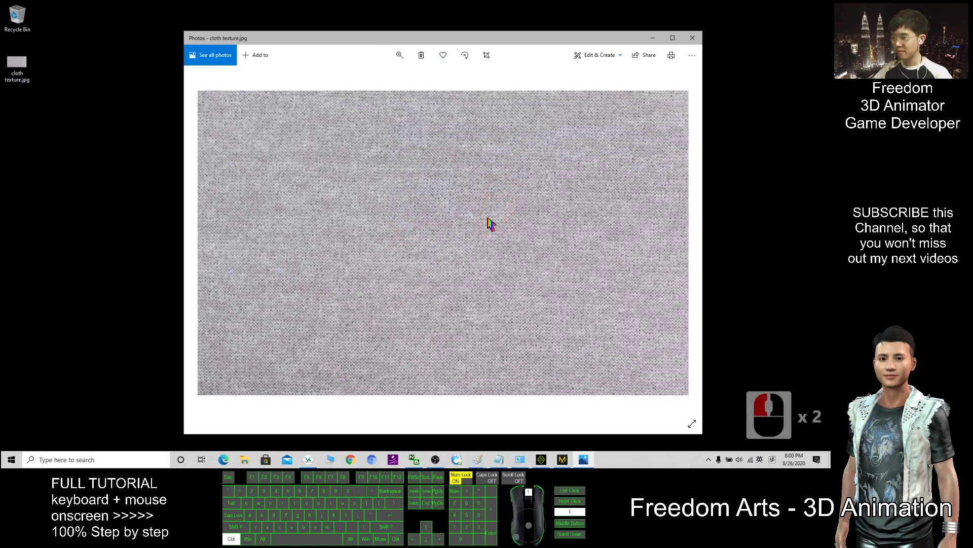
pyautogui.keyDown('ctrl'); pyautogui.scroll(-12, 485, 223); pyautogui.keyUp('ctrl')
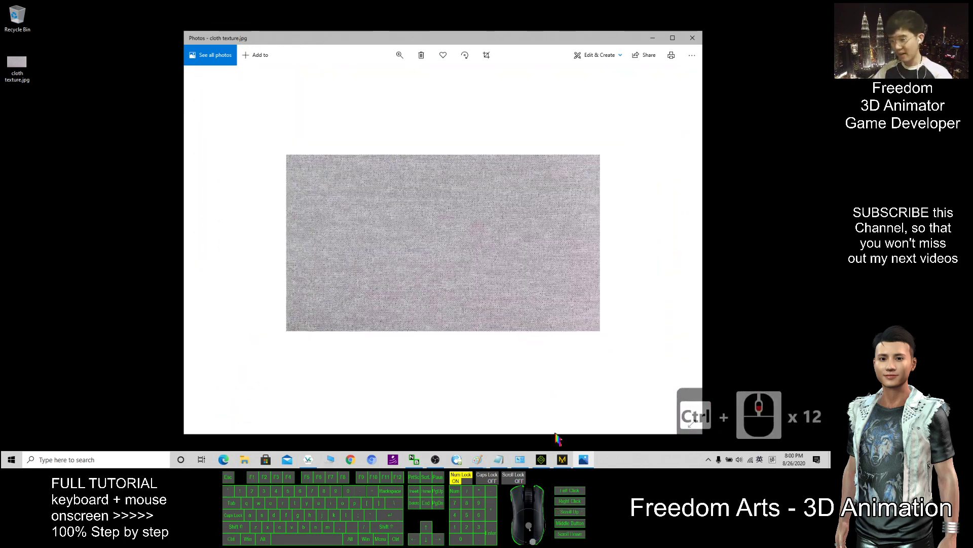
# - Close the cloth texture image and switch to iClone
pyautogui.click(541, 460)
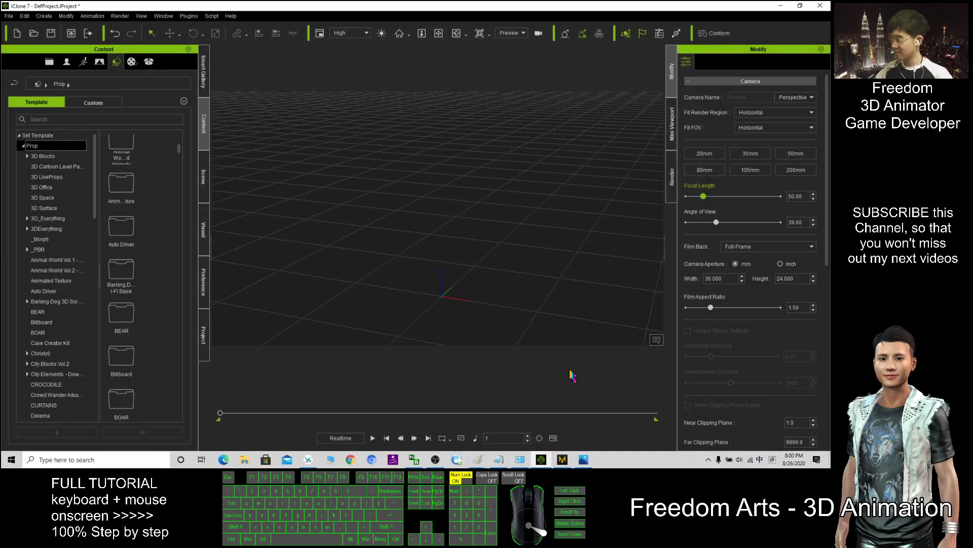
pyautogui.click(583, 459)
pyautogui.click(694, 38)
pyautogui.click(269, 97)
# - Place the Ball_004 prop from the 3D Blocks template folder at the scene's origin and inspect its shape from several sides
pyautogui.click(50, 61)
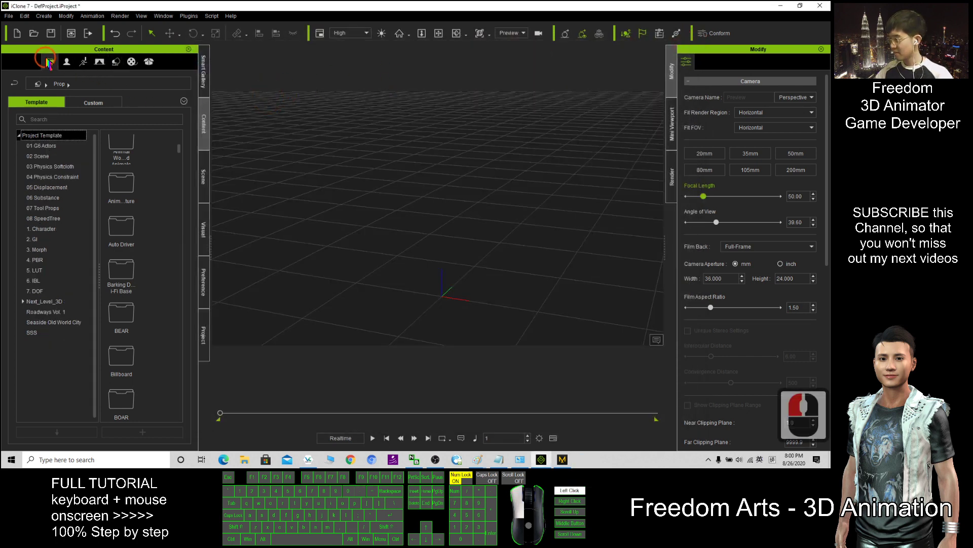
pyautogui.click(116, 62)
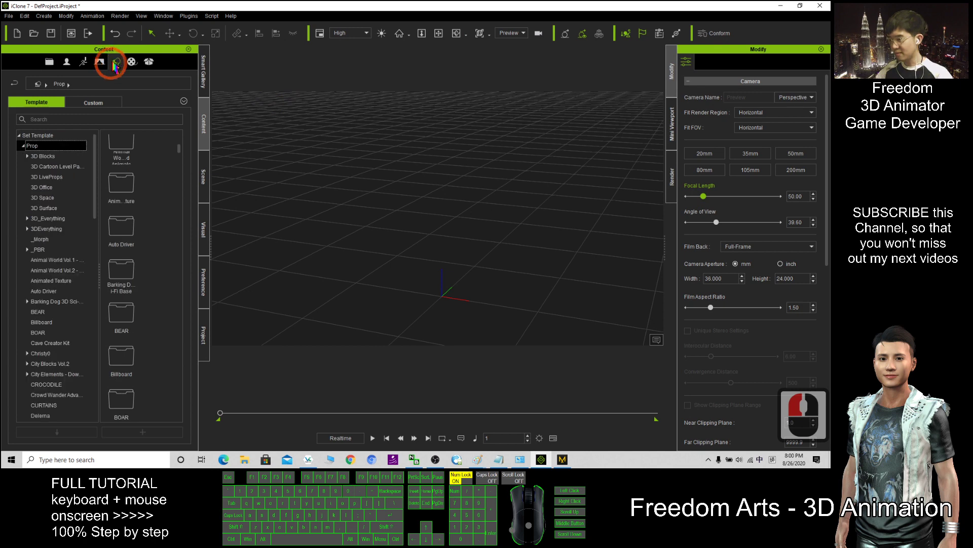
pyautogui.doubleClick(29, 157)
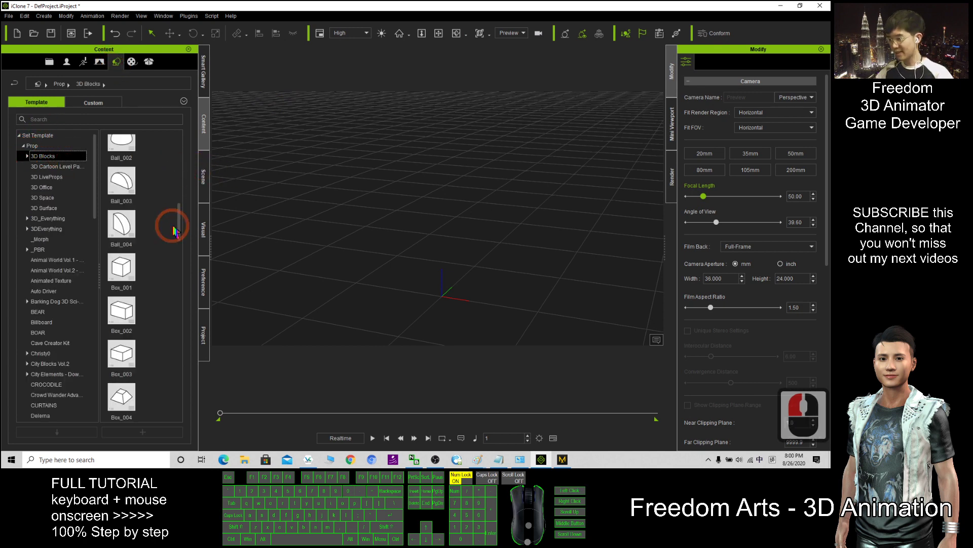
pyautogui.moveTo(174, 222); pyautogui.dragTo(183, 217)
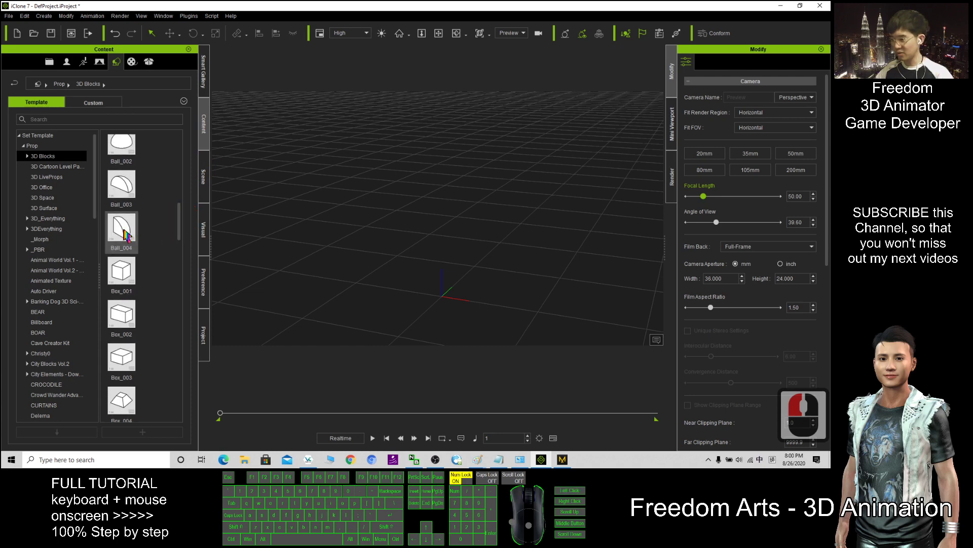
pyautogui.moveTo(122, 236); pyautogui.dragTo(447, 287)
pyautogui.scroll(2, 565, 223)
pyautogui.scroll(-2, 564, 238)
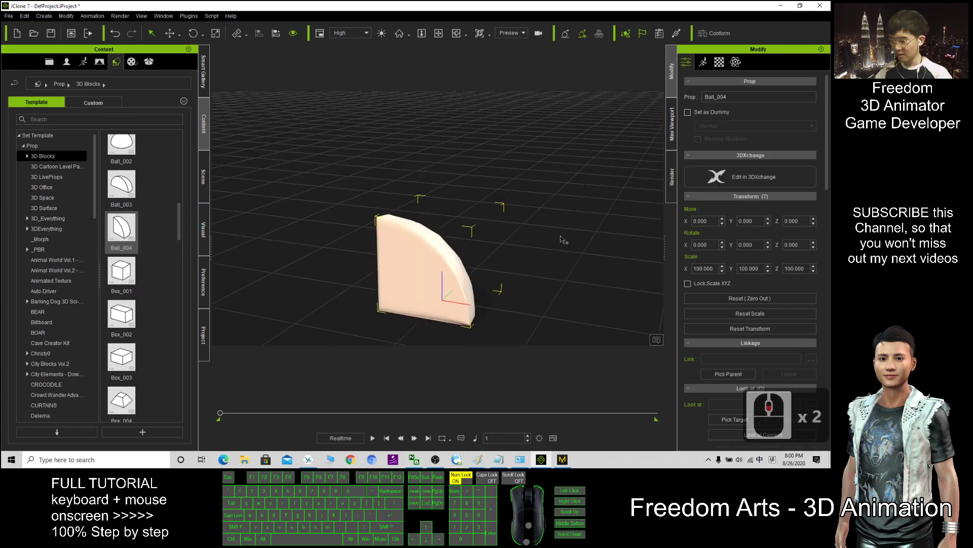
pyautogui.press('x')
pyautogui.moveTo(562, 249); pyautogui.dragTo(439, 305)
pyautogui.press('c')
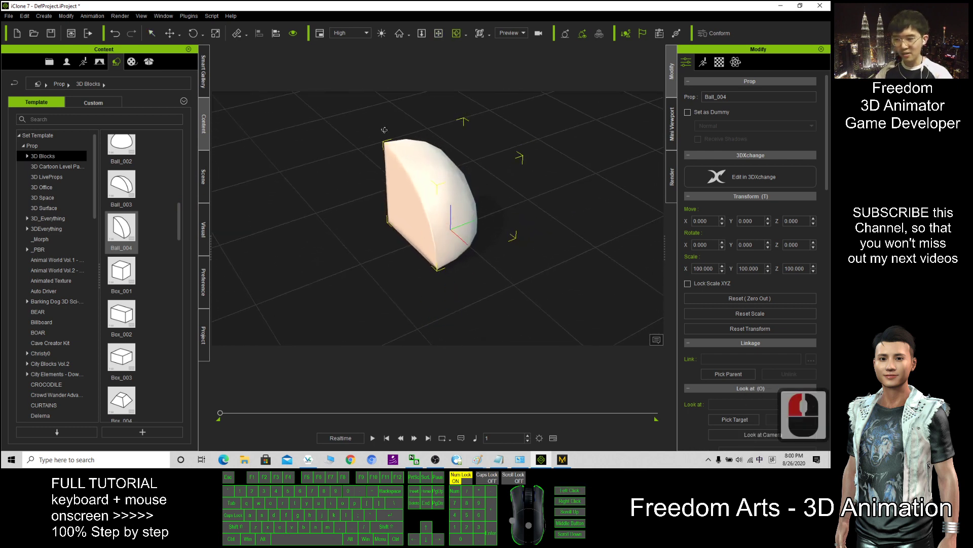
pyautogui.moveTo(337, 147); pyautogui.dragTo(588, 189)
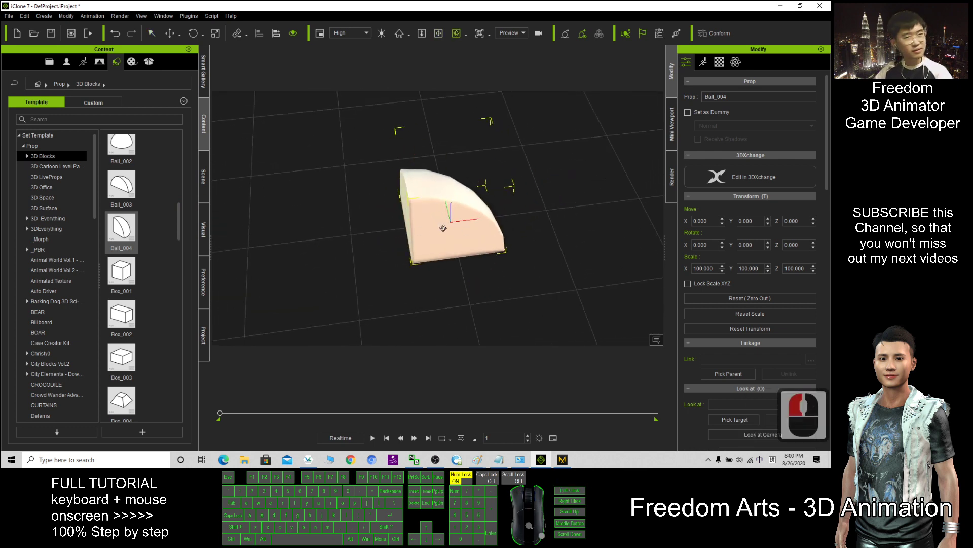
pyautogui.moveTo(391, 199); pyautogui.dragTo(476, 70)
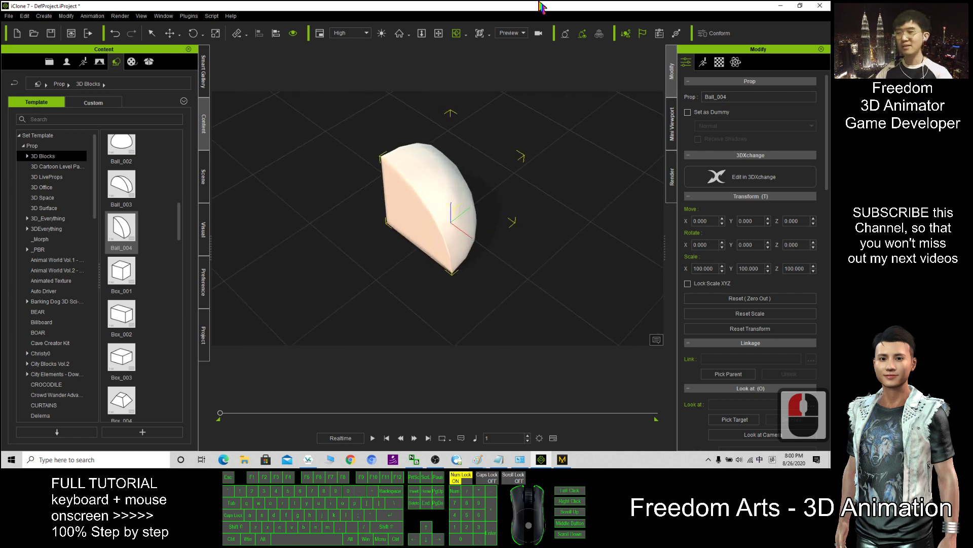
# - Shrink the iClone window to uncover the desktop and open the Ball_004 prop in 3DXchange
pyautogui.doubleClick(520, 6)
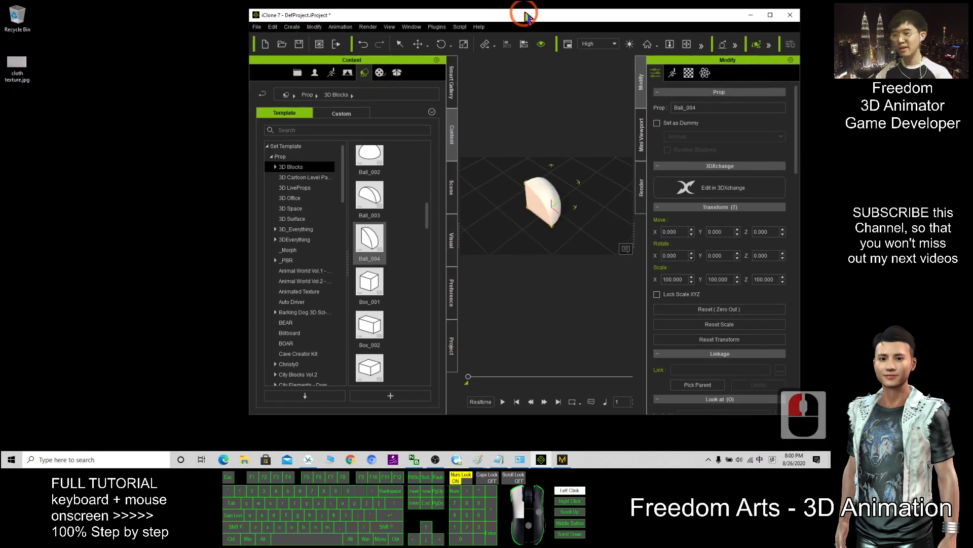
pyautogui.click(710, 188)
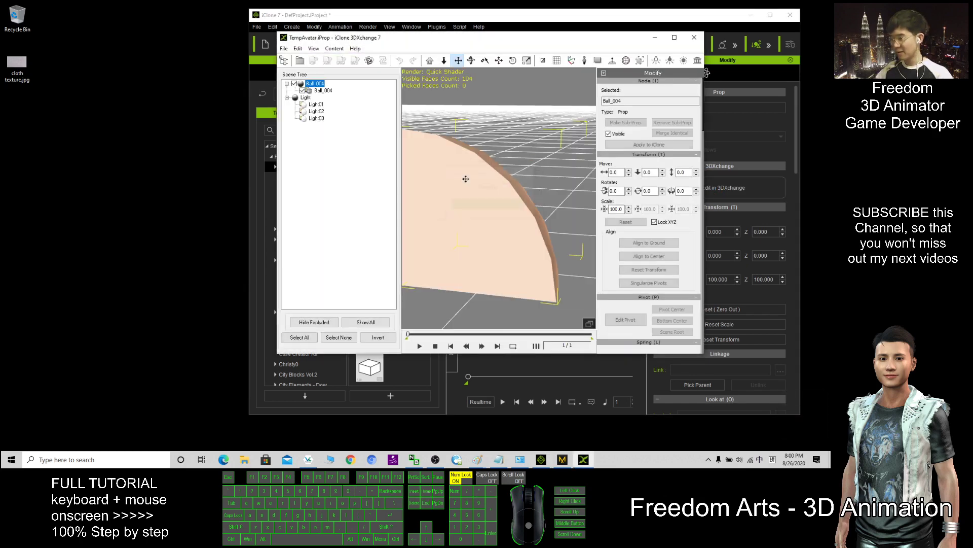
pyautogui.scroll(-6, 509, 168)
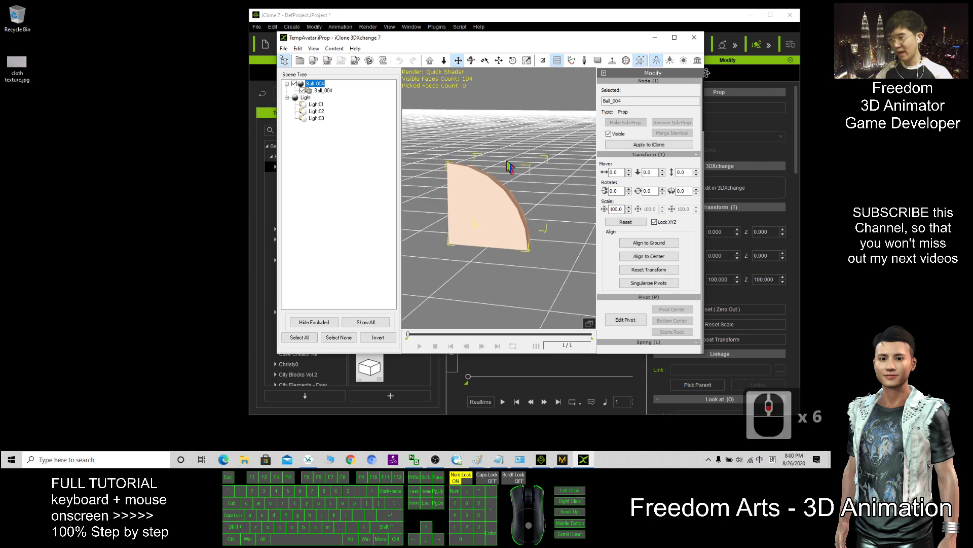
# - Start an OBJ export of the prop and set its destination folder to the Desktop
pyautogui.click(356, 61)
pyautogui.click(471, 258)
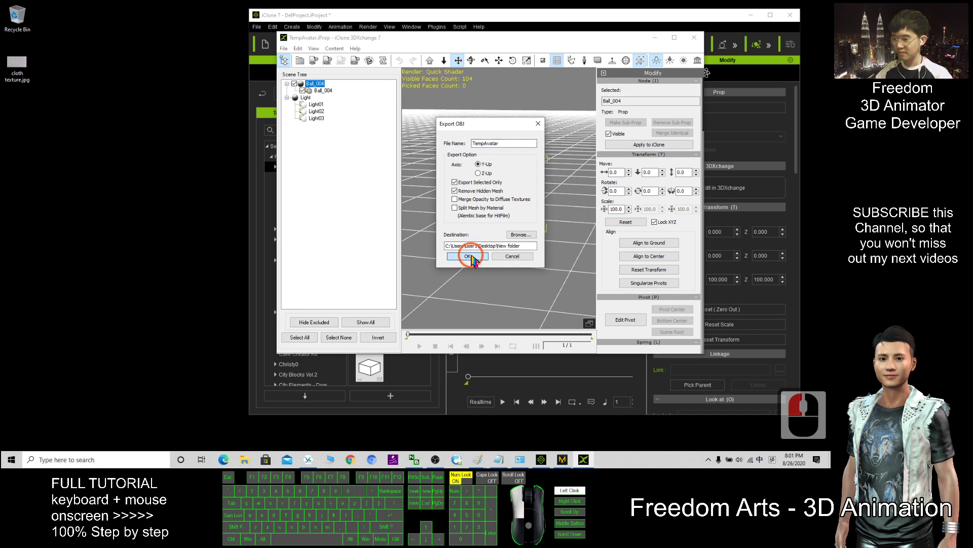
pyautogui.click(521, 236)
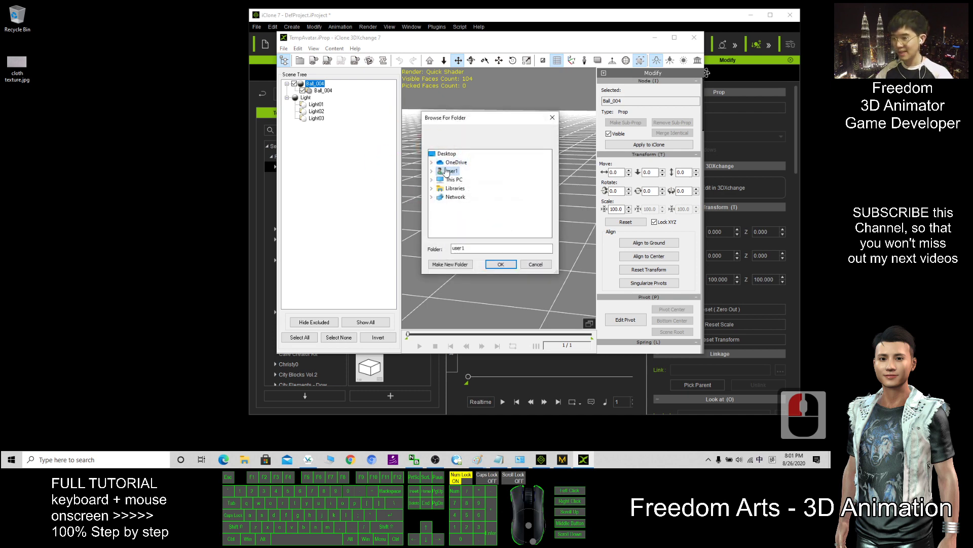
pyautogui.click(447, 154)
pyautogui.click(500, 264)
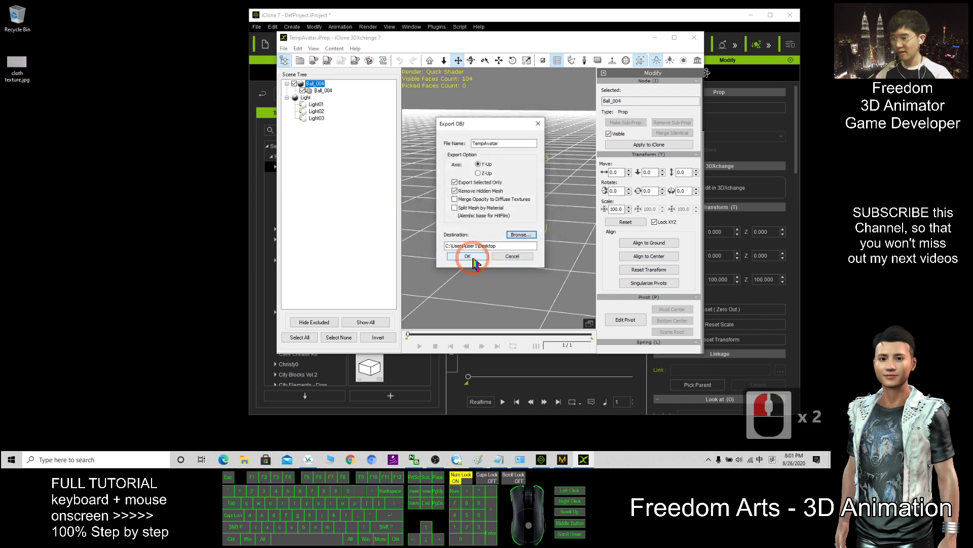
# - Try to export the prop as an OBJ named shape with Export Selected Only enabled
pyautogui.doubleClick(502, 143)
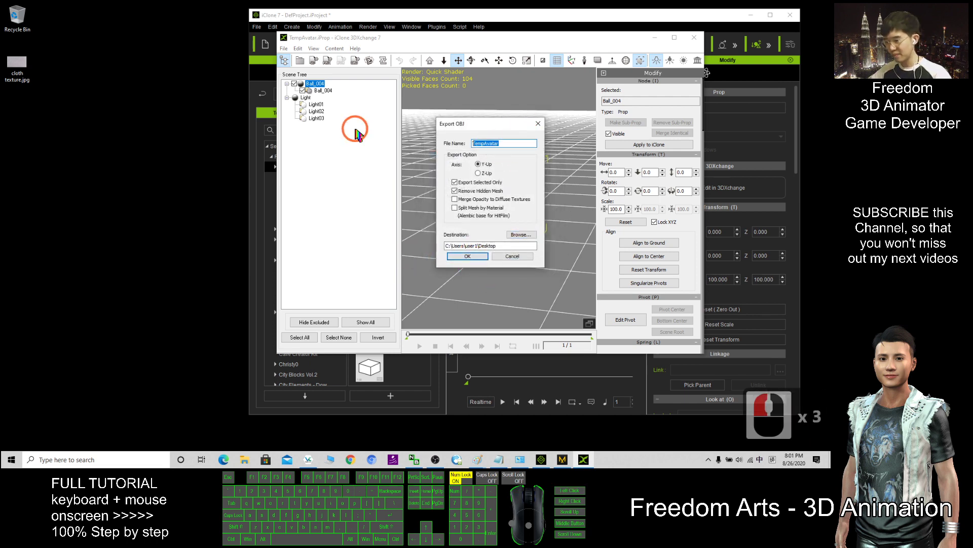
pyautogui.write('shape')
pyautogui.press('shift')
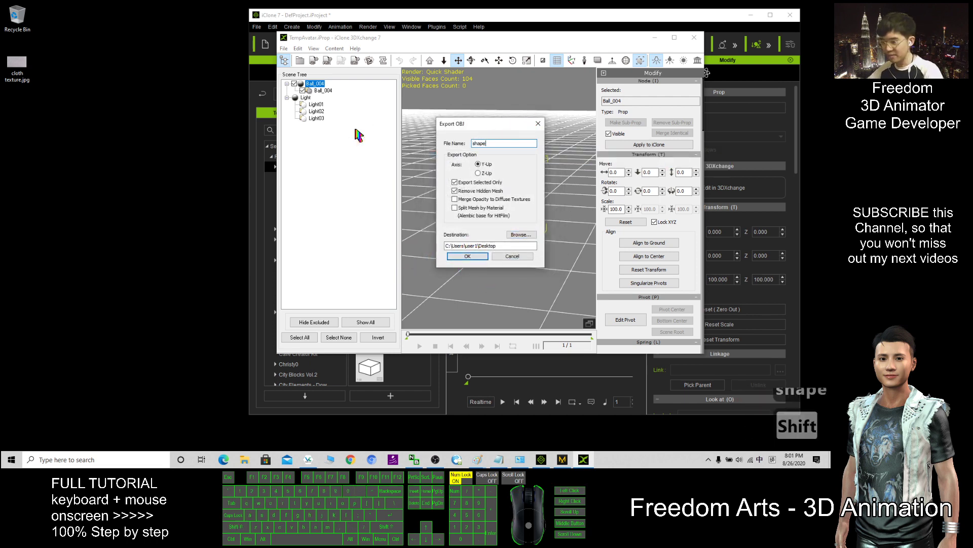
pyautogui.click(468, 256)
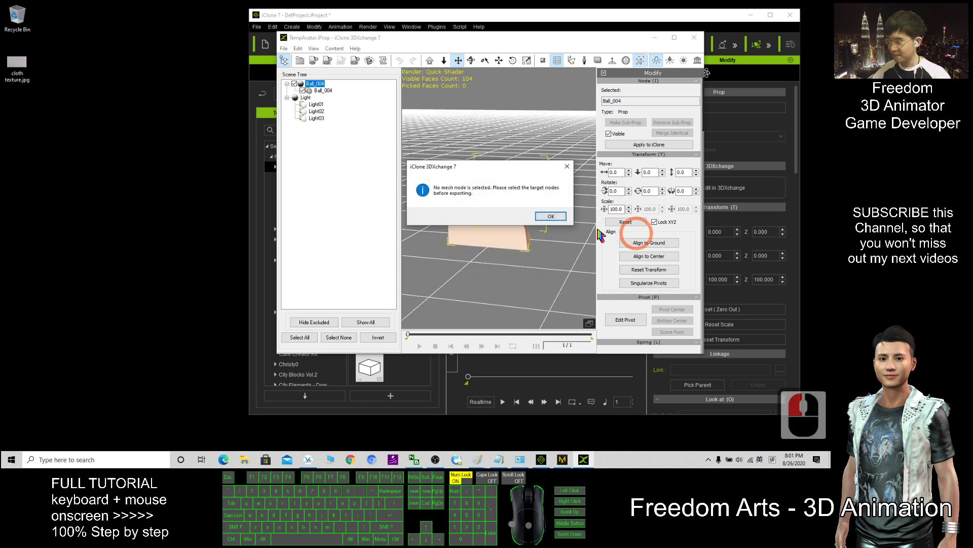
pyautogui.click(544, 216)
# - Export the Ball_004 root node to the Desktop as an OBJ named shape, with Export Selected Only turned off
pyautogui.click(461, 178)
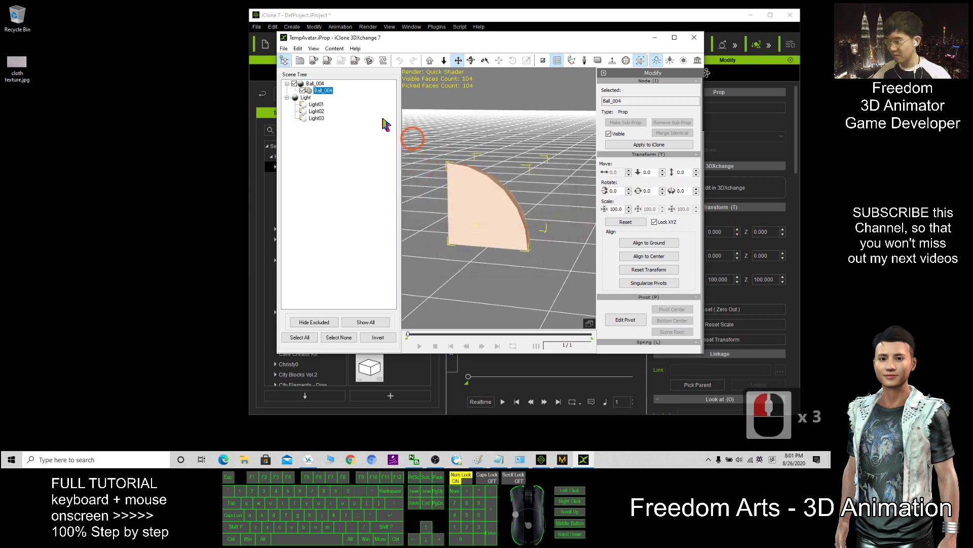
pyautogui.click(324, 91)
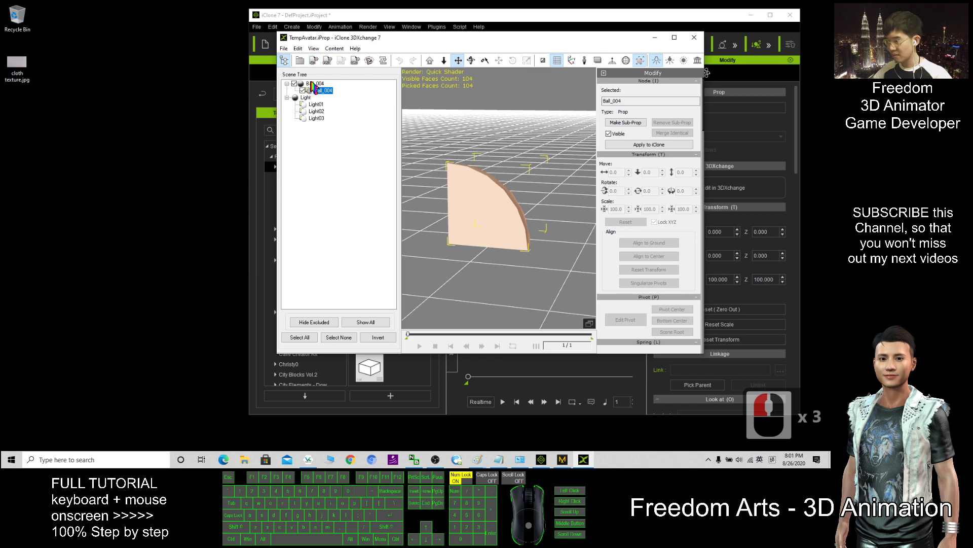
pyautogui.click(313, 83)
pyautogui.click(355, 61)
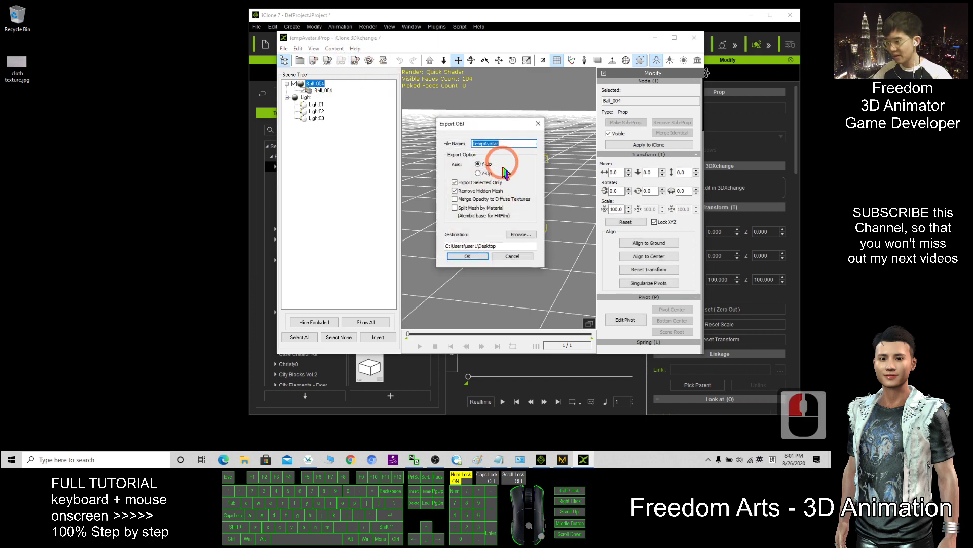
pyautogui.click(456, 182)
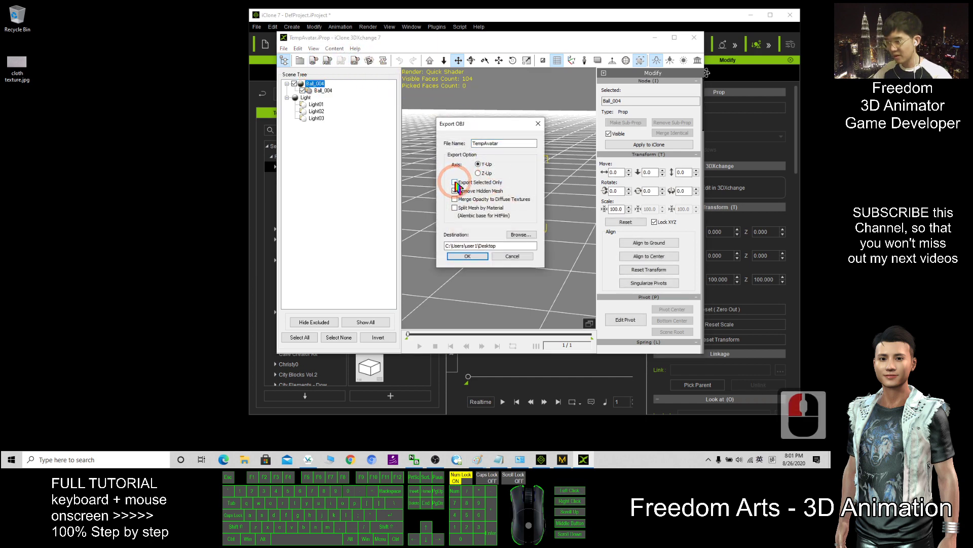
pyautogui.doubleClick(504, 143)
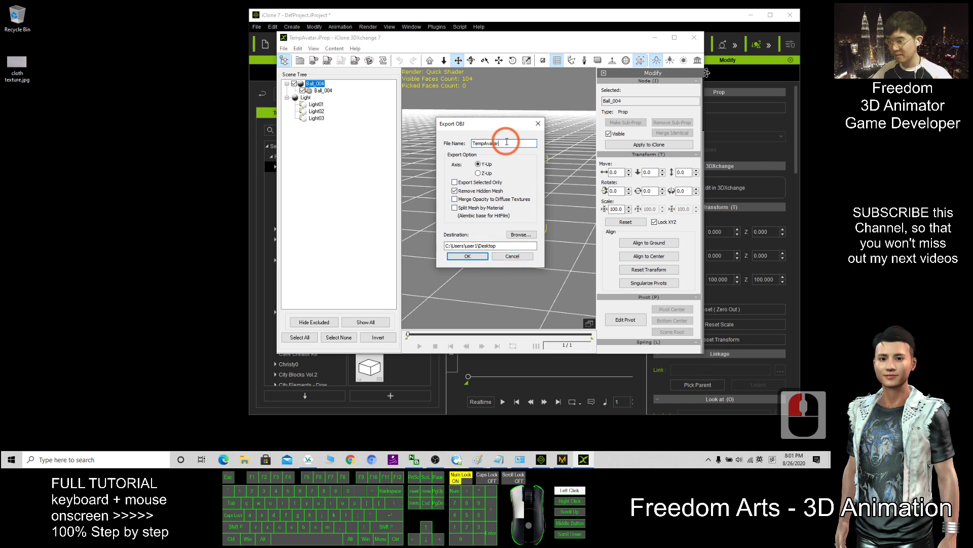
pyautogui.write('shape')
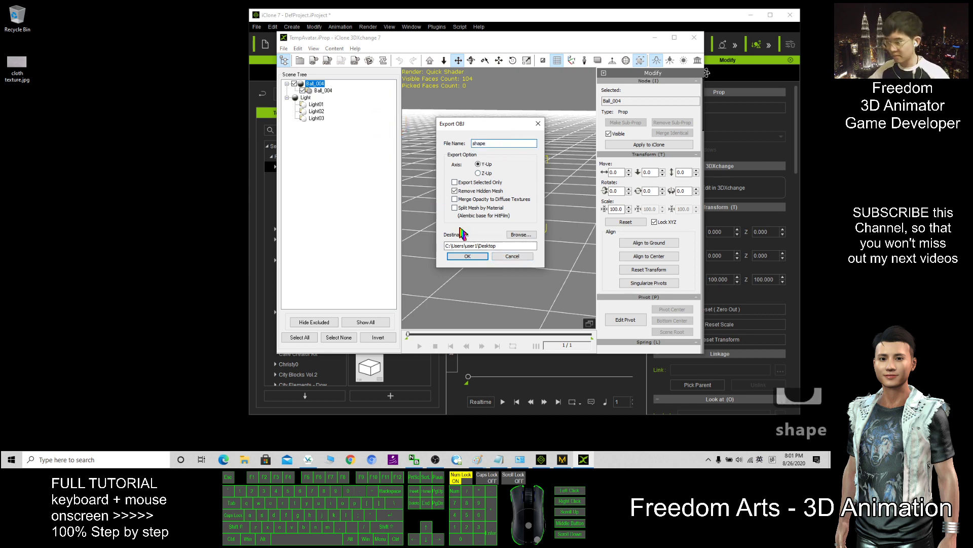
pyautogui.click(467, 256)
pyautogui.click(507, 216)
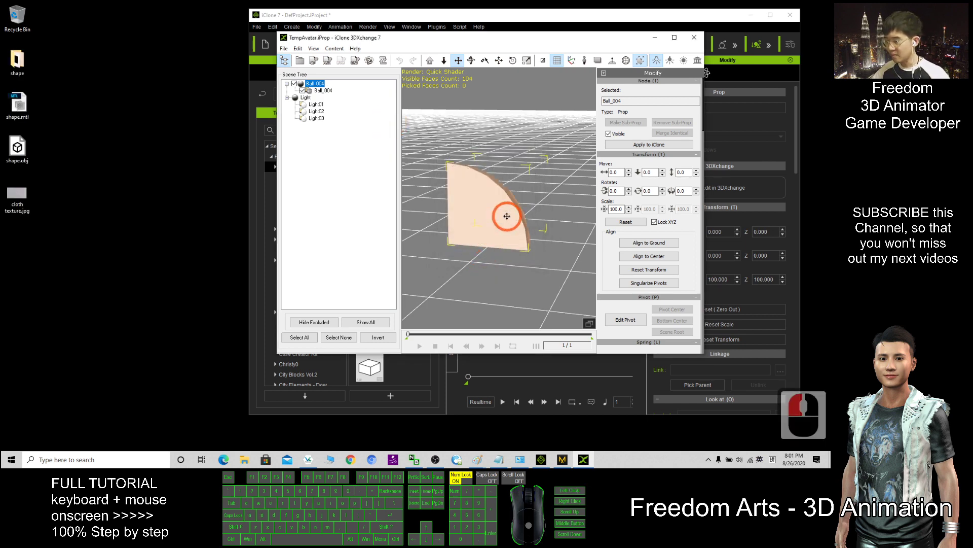
# - Open the exported shape.obj in 3D Viewer, check the model from another angle, and close the viewer
pyautogui.click(17, 196)
pyautogui.click(18, 149)
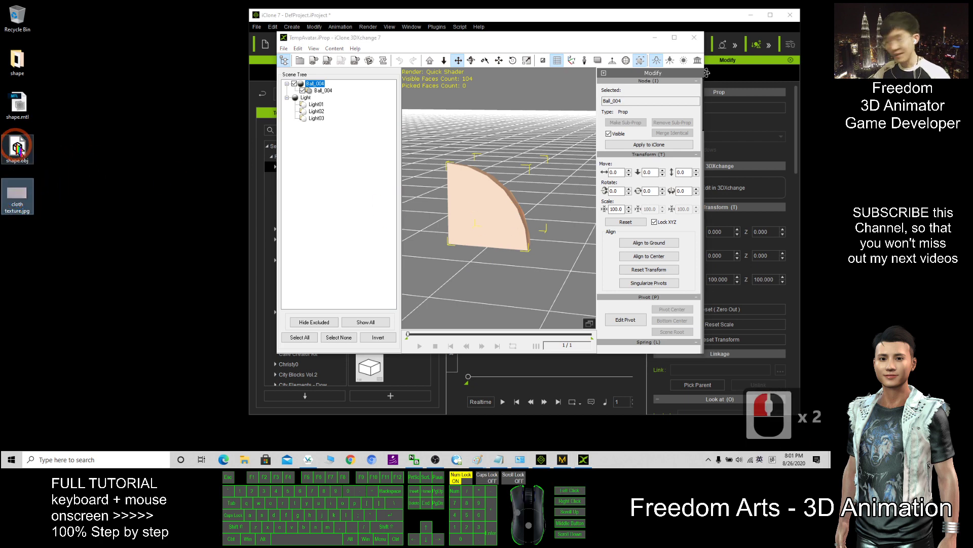
pyautogui.doubleClick(18, 149)
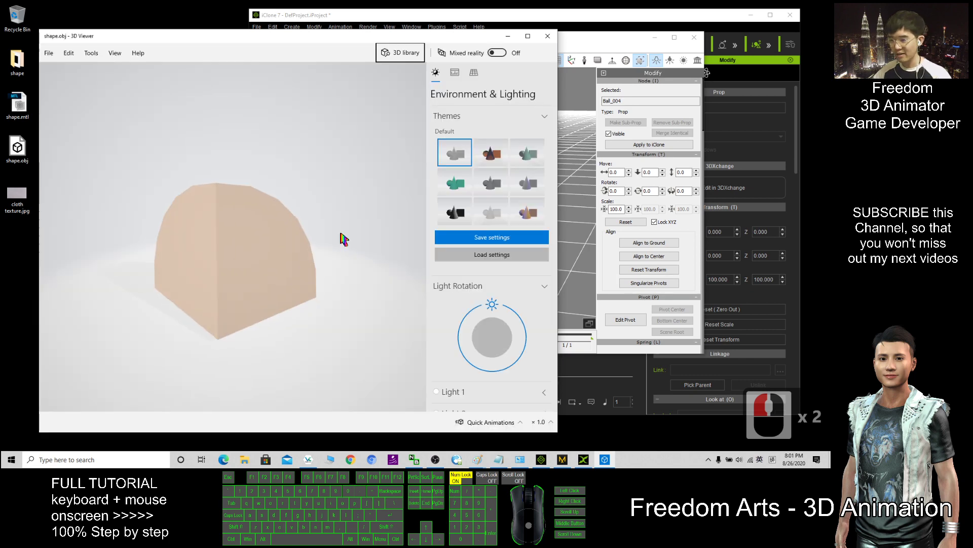
pyautogui.moveTo(344, 239); pyautogui.dragTo(241, 270)
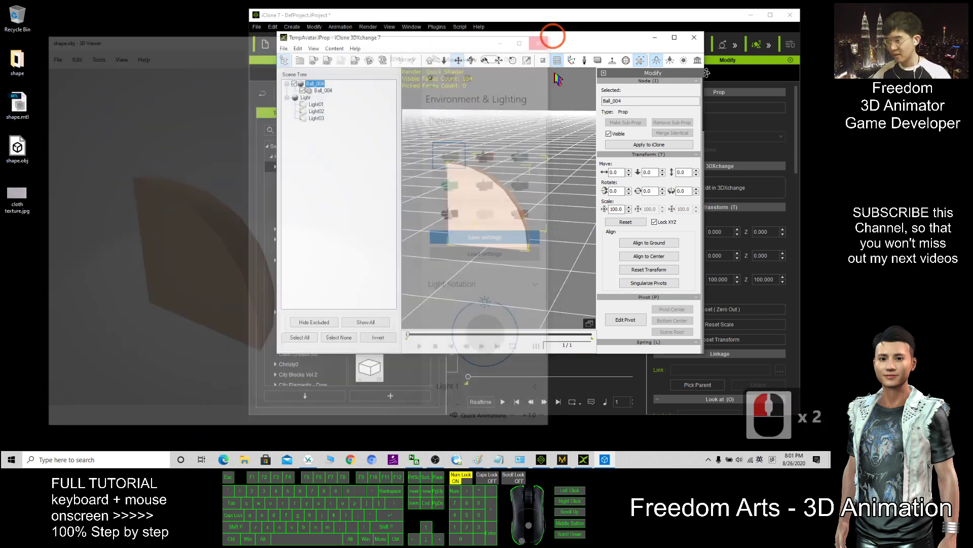
pyautogui.click(548, 36)
# - Switch to Marvelous Designer and import shape.obj from the Desktop as an avatar at cm (DAZ Studio) scale
pyautogui.click(563, 460)
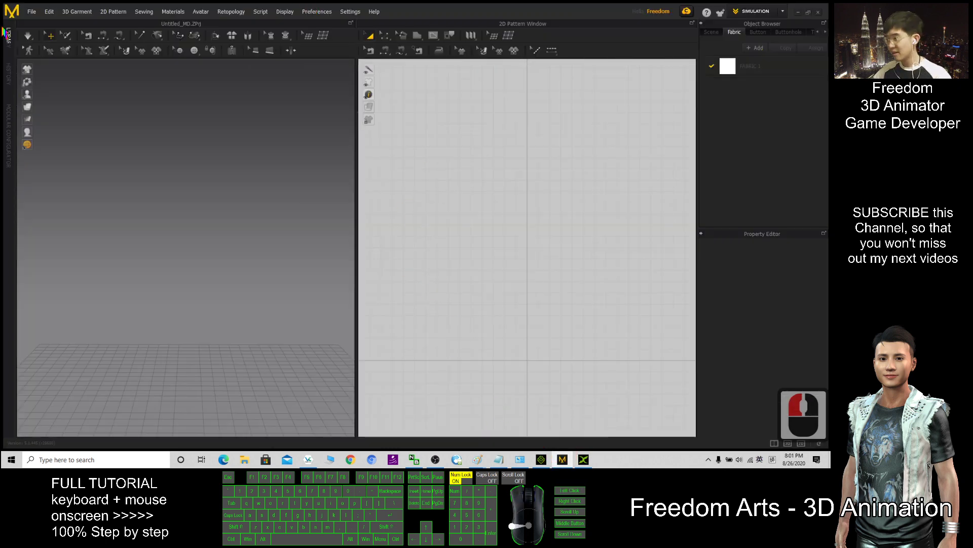
pyautogui.click(32, 12)
pyautogui.click(51, 99)
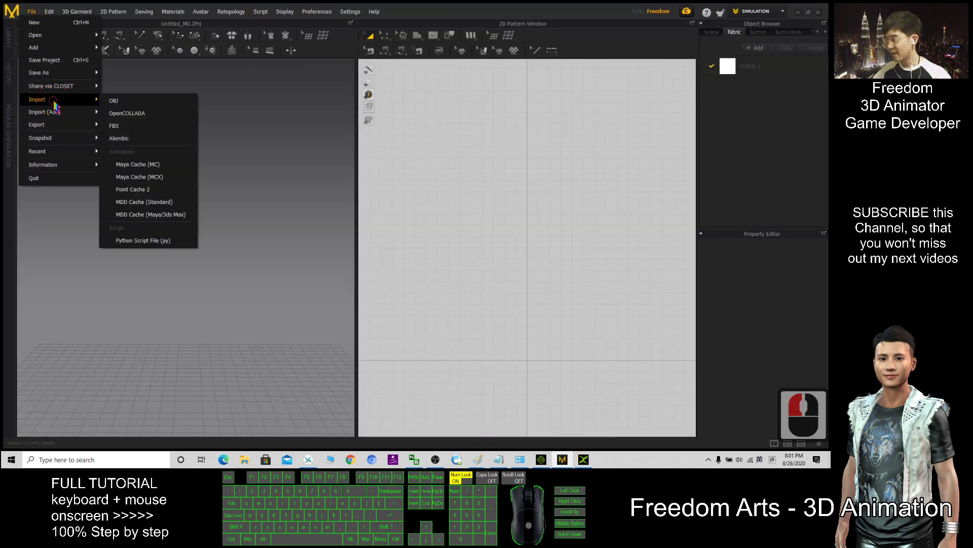
pyautogui.click(137, 104)
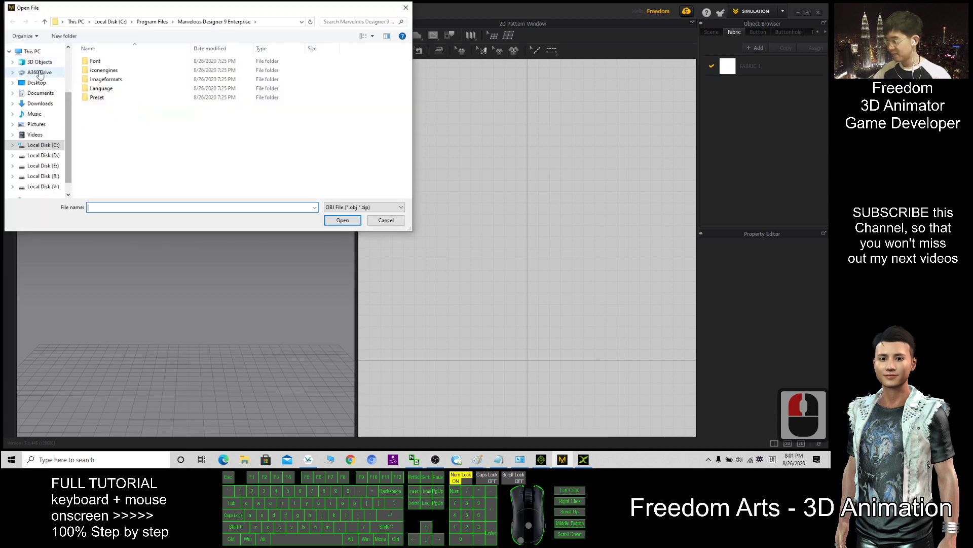
pyautogui.click(36, 82)
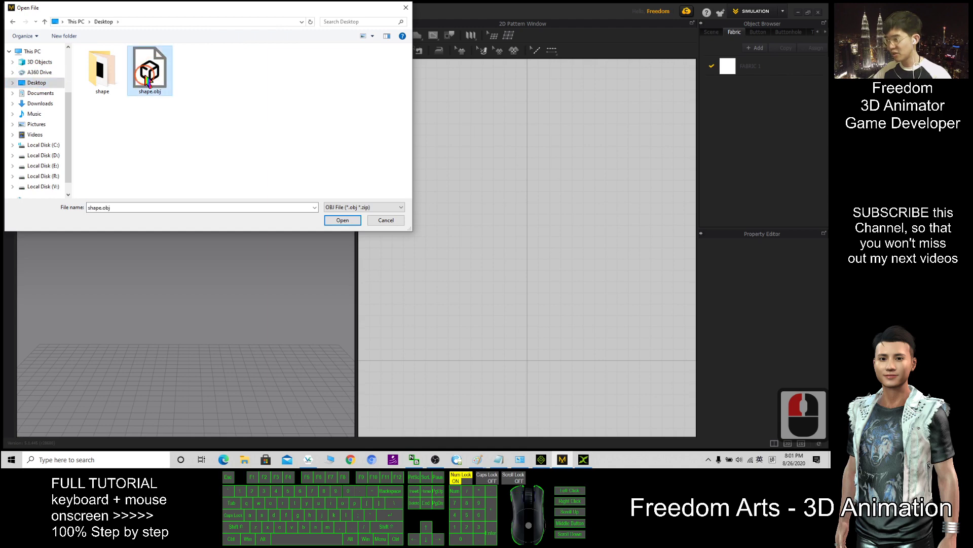
pyautogui.doubleClick(152, 71)
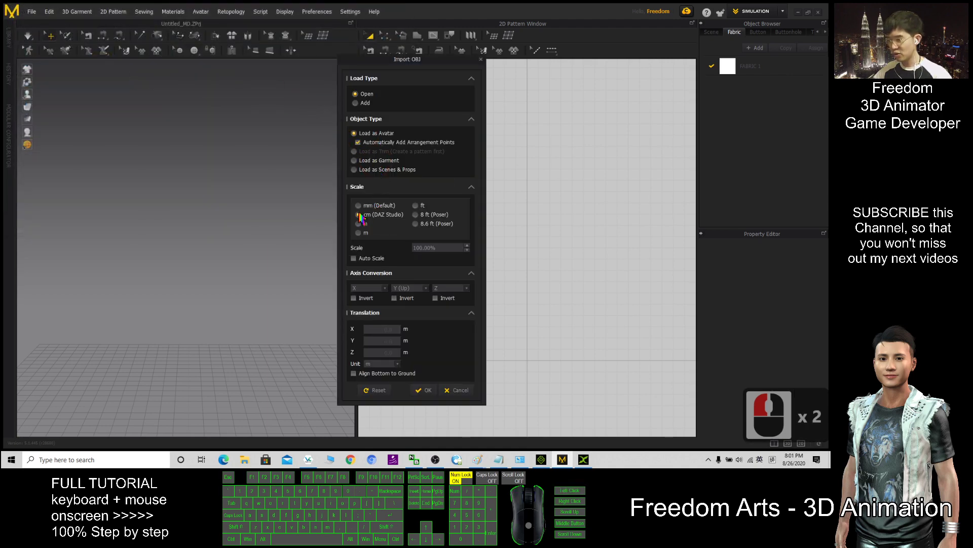
pyautogui.click(358, 215)
pyautogui.click(424, 389)
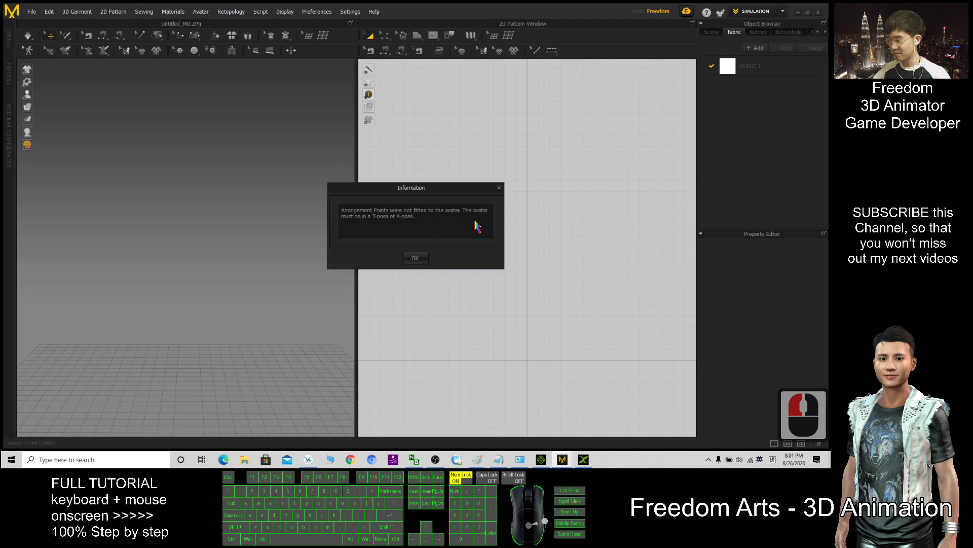
pyautogui.click(417, 259)
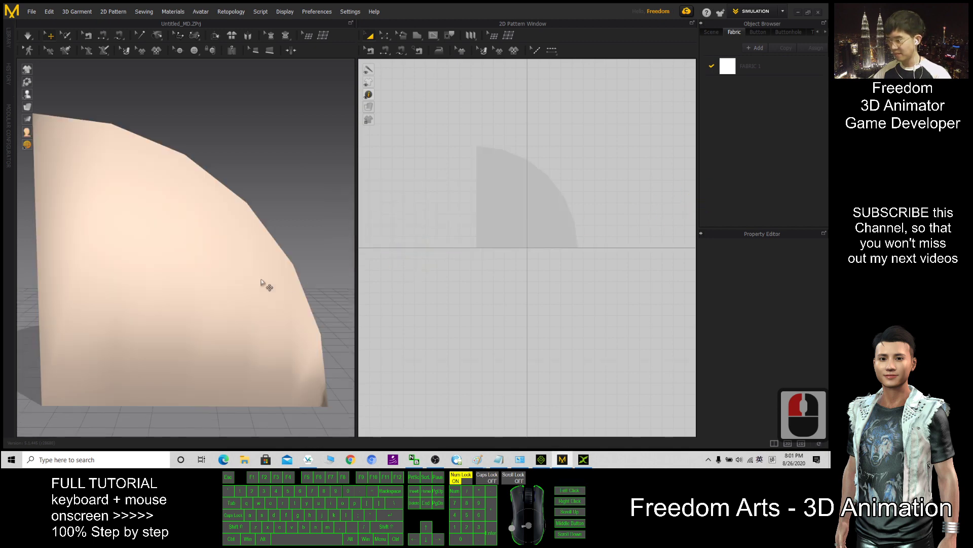
# - Examine the imported quarter-round shape from several angles and look through the 3D view's gizmo coordinate options
pyautogui.scroll(3, 254, 274)
pyautogui.scroll(-11, 256, 228)
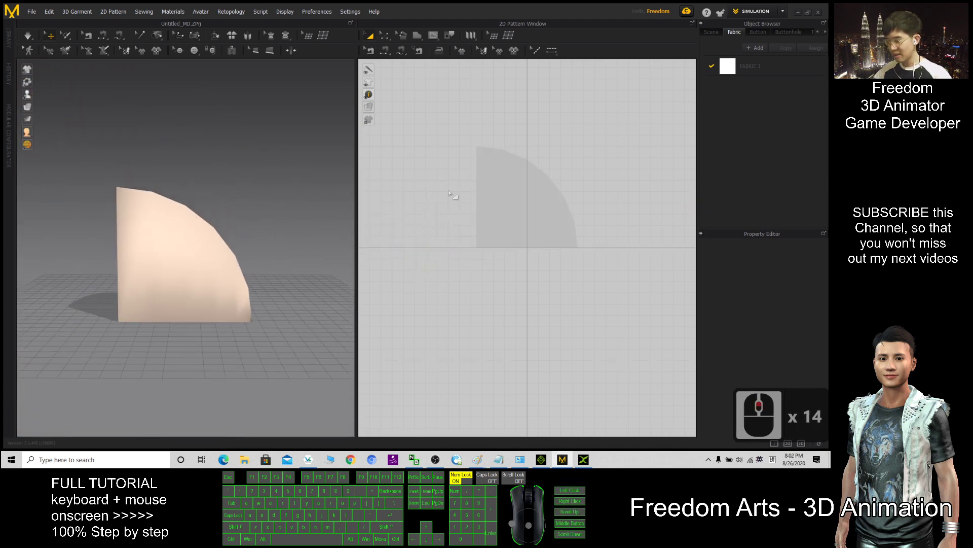
pyautogui.scroll(-3, 548, 215)
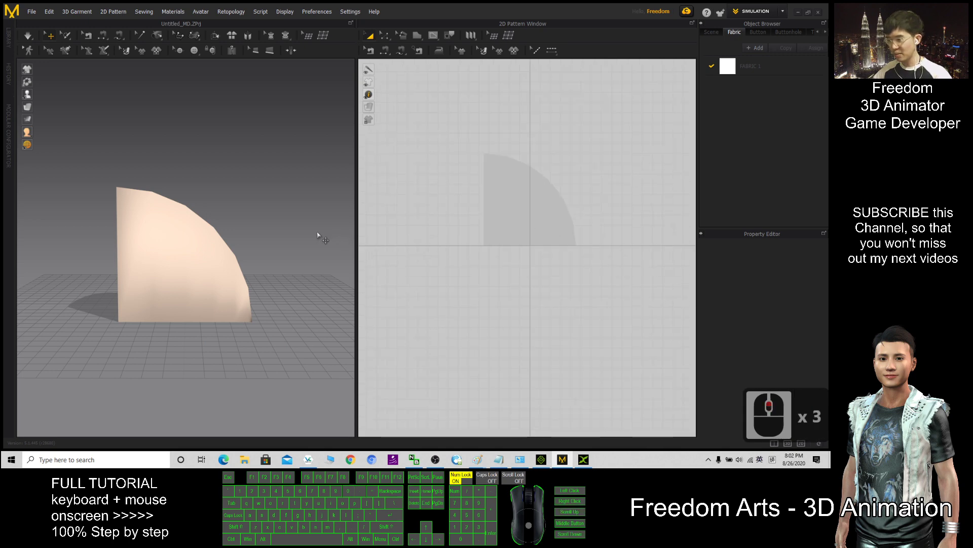
pyautogui.moveTo(302, 213); pyautogui.dragTo(274, 234, button='right')
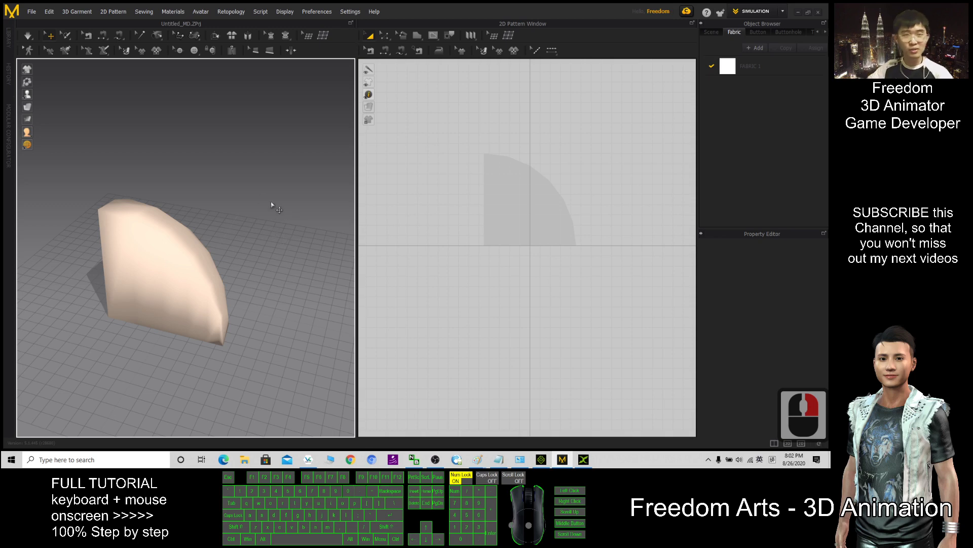
pyautogui.rightClick(243, 187)
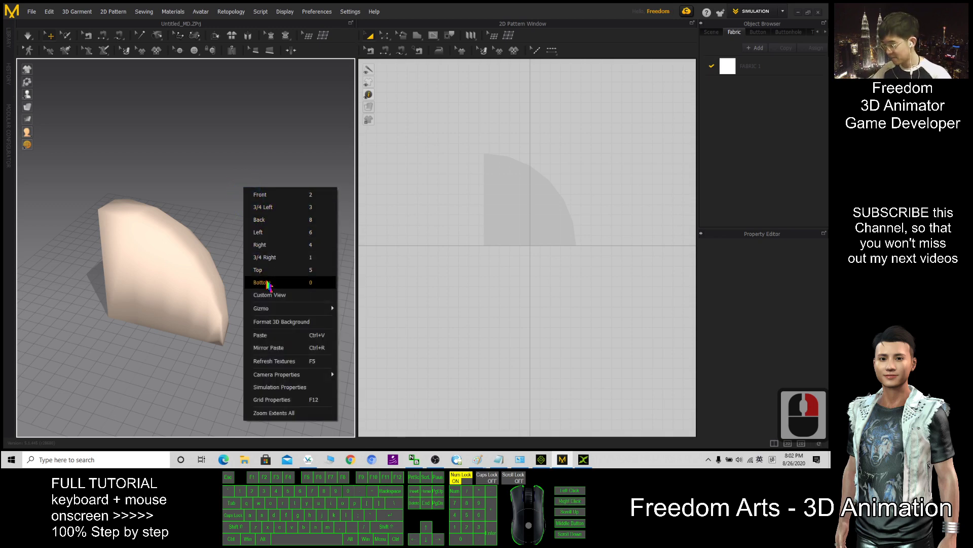
pyautogui.moveTo(270, 314)
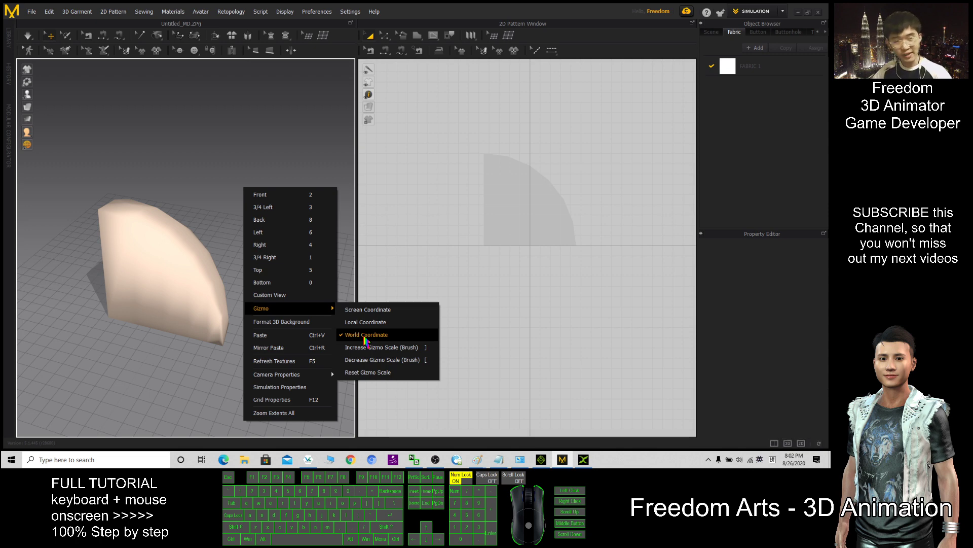
pyautogui.click(235, 130)
pyautogui.scroll(-2, 264, 199)
pyautogui.moveTo(295, 199); pyautogui.dragTo(324, 203, button='right')
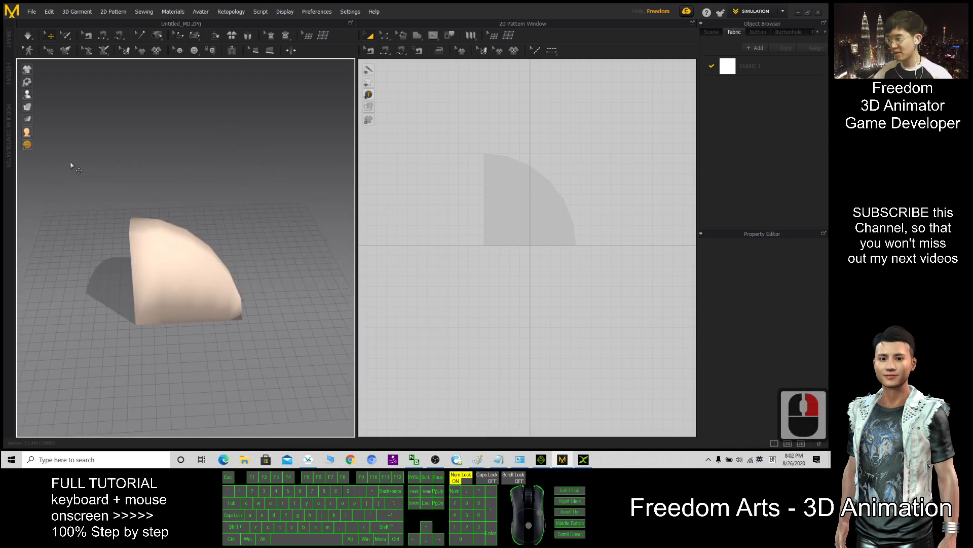
pyautogui.moveTo(71, 163); pyautogui.dragTo(99, 219, button='right')
pyautogui.moveTo(66, 254); pyautogui.dragTo(183, 228, button='right')
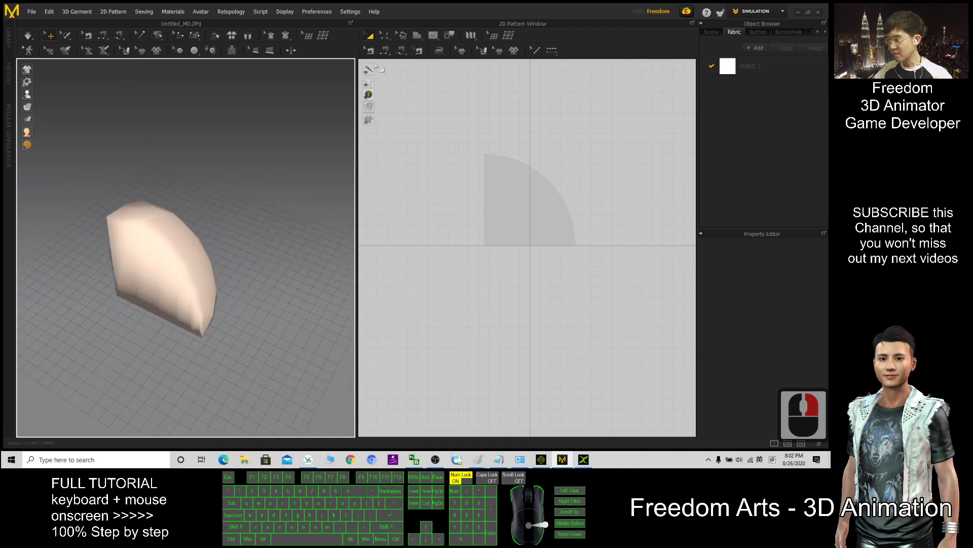
# - Draw a four-sided polygon pattern around the shape's 2D silhouette, about 1815 mm wide along its upper edge and 1600 mm high
pyautogui.click(415, 37)
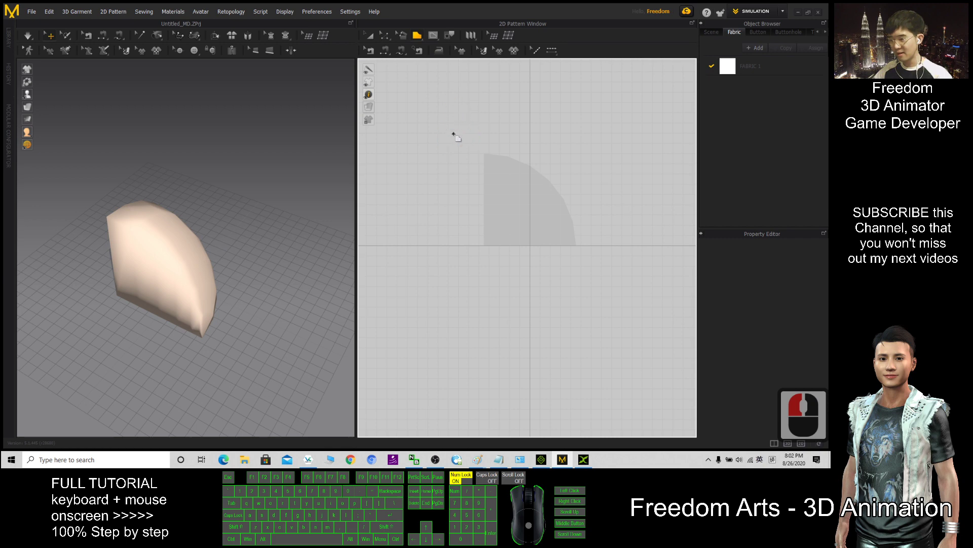
pyautogui.click(435, 125)
pyautogui.click(620, 125)
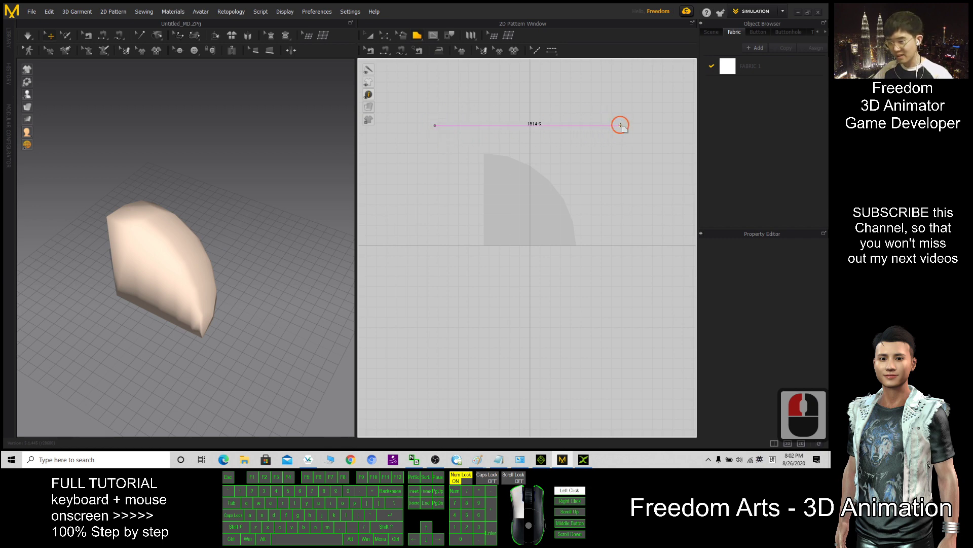
pyautogui.click(621, 289)
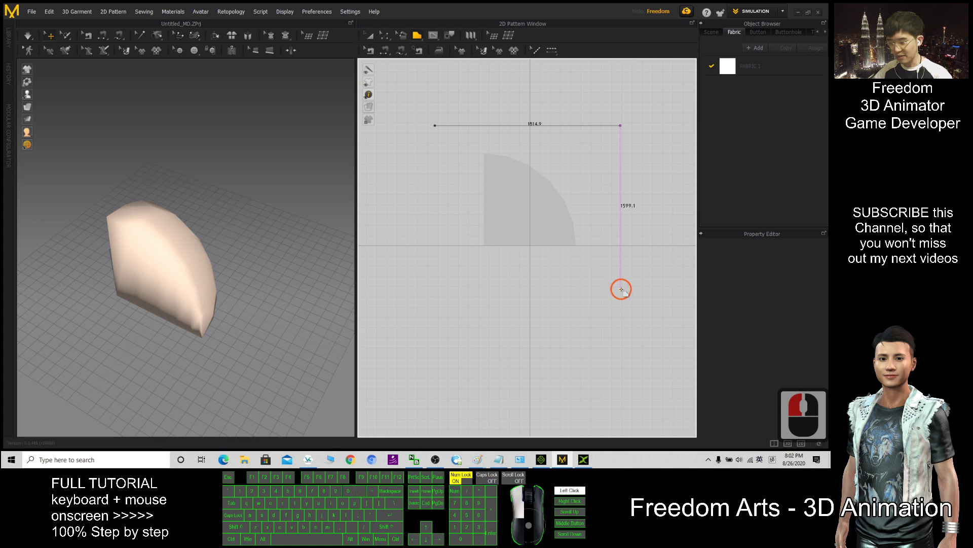
pyautogui.click(431, 289)
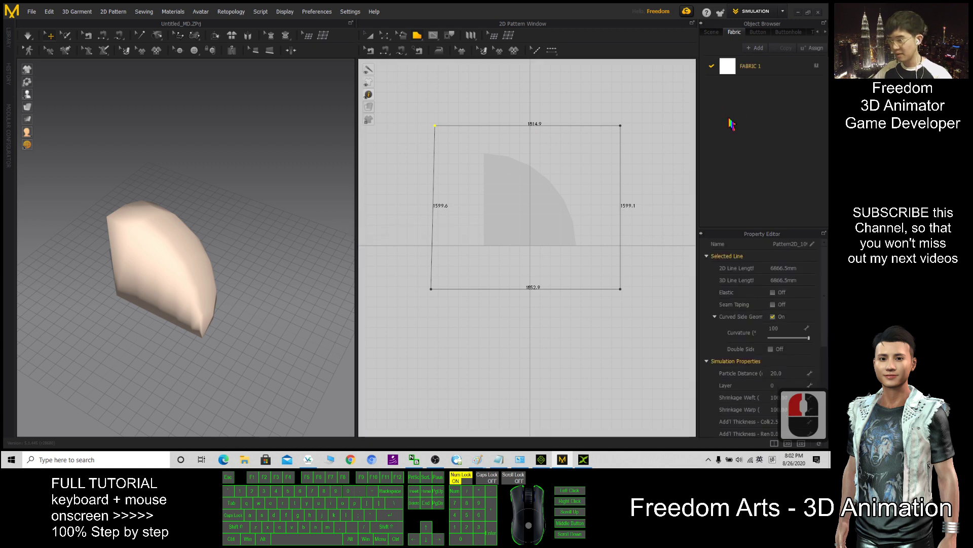
# - Rotate the new cloth pattern in the 3D view from upright to horizontal so it lies flat
pyautogui.scroll(-9, 182, 200)
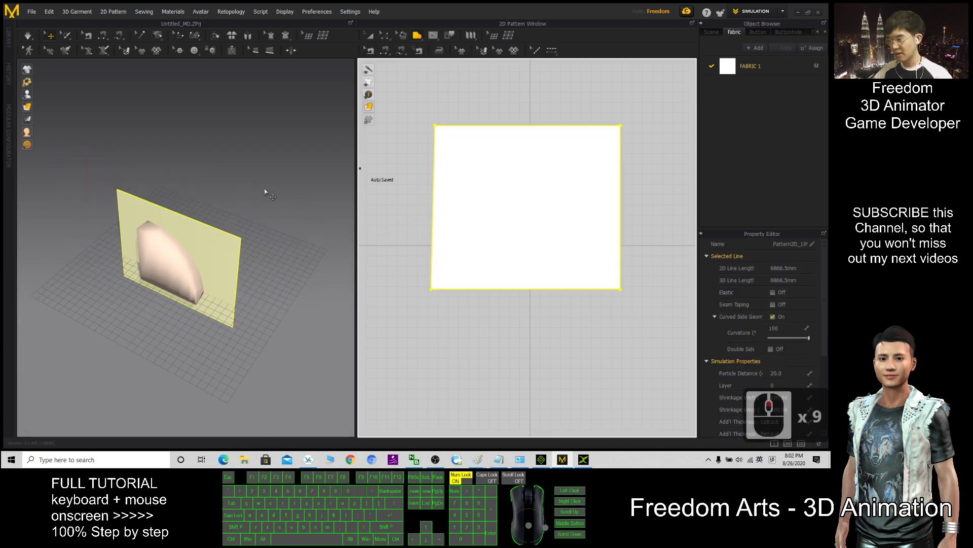
pyautogui.moveTo(264, 192); pyautogui.dragTo(202, 241, button='right')
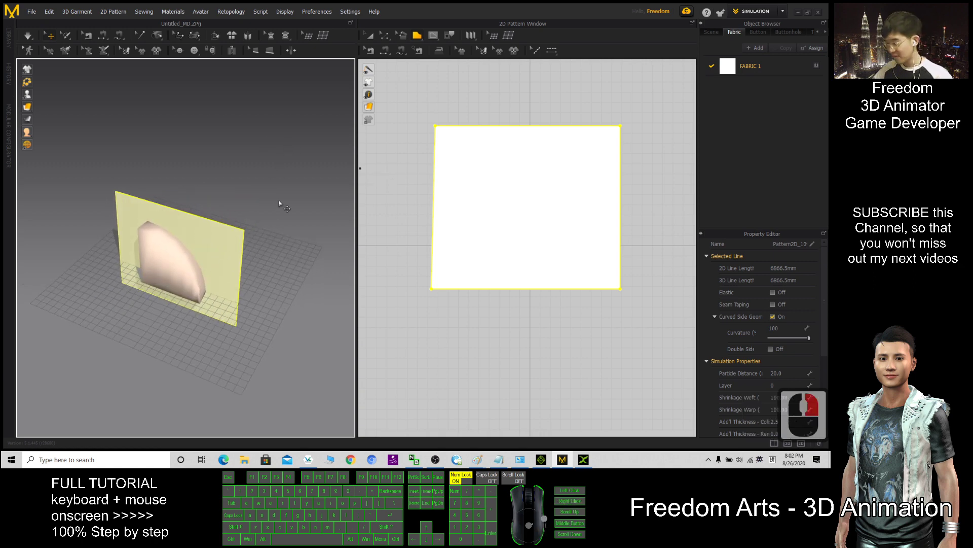
pyautogui.moveTo(278, 201); pyautogui.dragTo(227, 245, button='right')
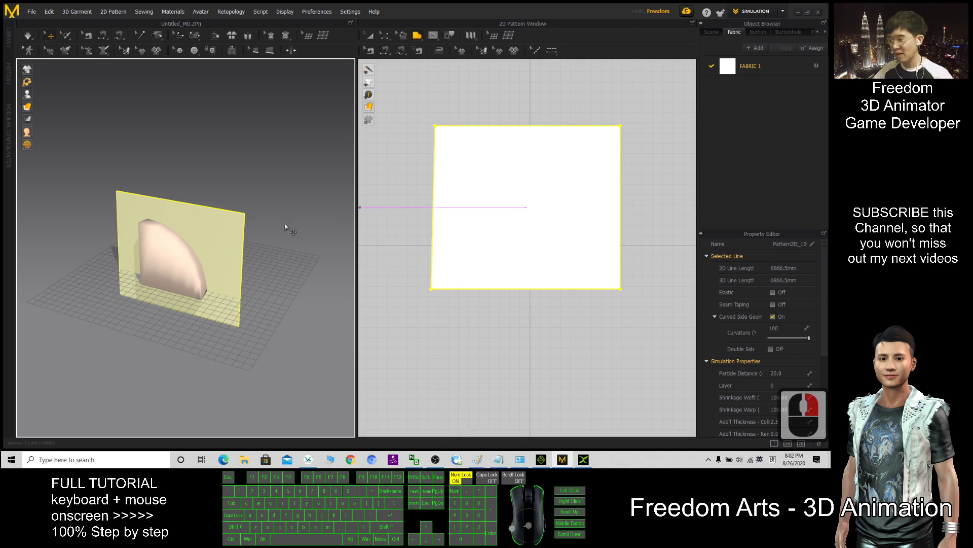
pyautogui.doubleClick(222, 223)
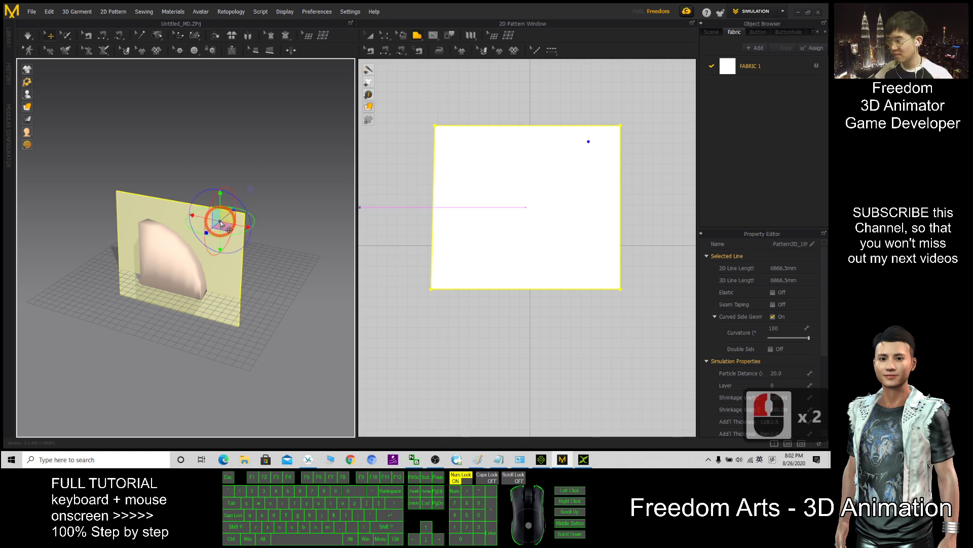
pyautogui.moveTo(209, 213); pyautogui.dragTo(226, 187)
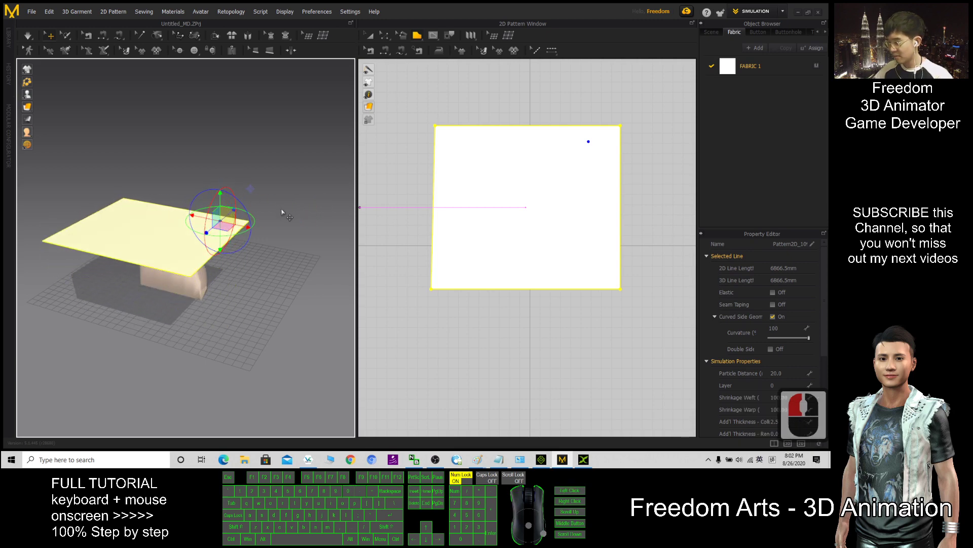
# - Shift the horizontal cloth sideways to sit over the quarter-round shape and raise it well clear above it
pyautogui.moveTo(284, 215); pyautogui.dragTo(226, 216, button='right')
pyautogui.moveTo(249, 222); pyautogui.dragTo(295, 222)
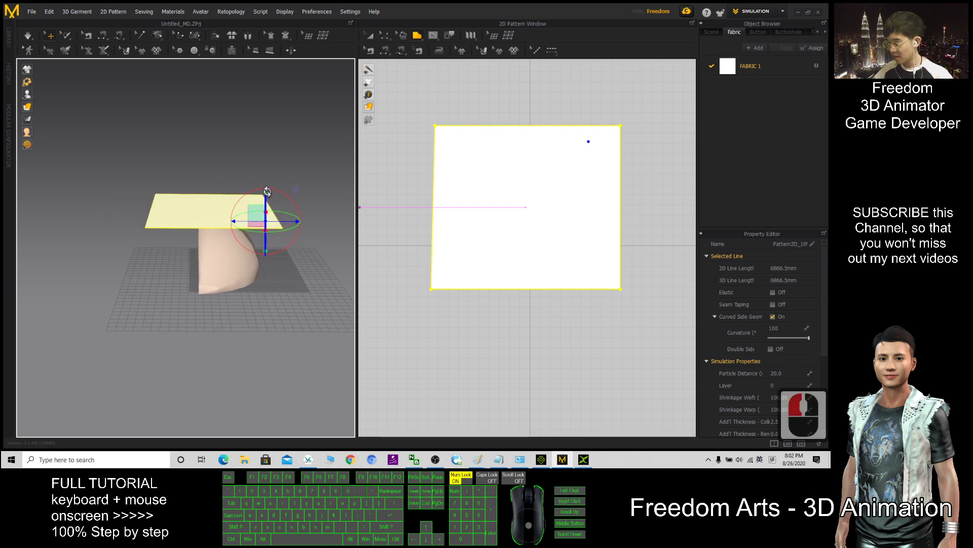
pyautogui.moveTo(267, 191); pyautogui.dragTo(263, 193, button='right')
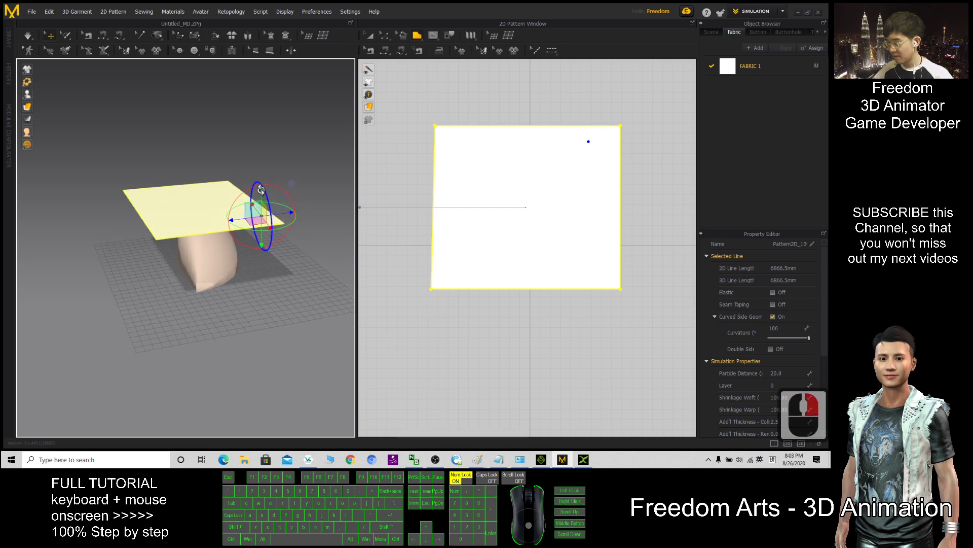
pyautogui.moveTo(261, 189); pyautogui.dragTo(261, 153)
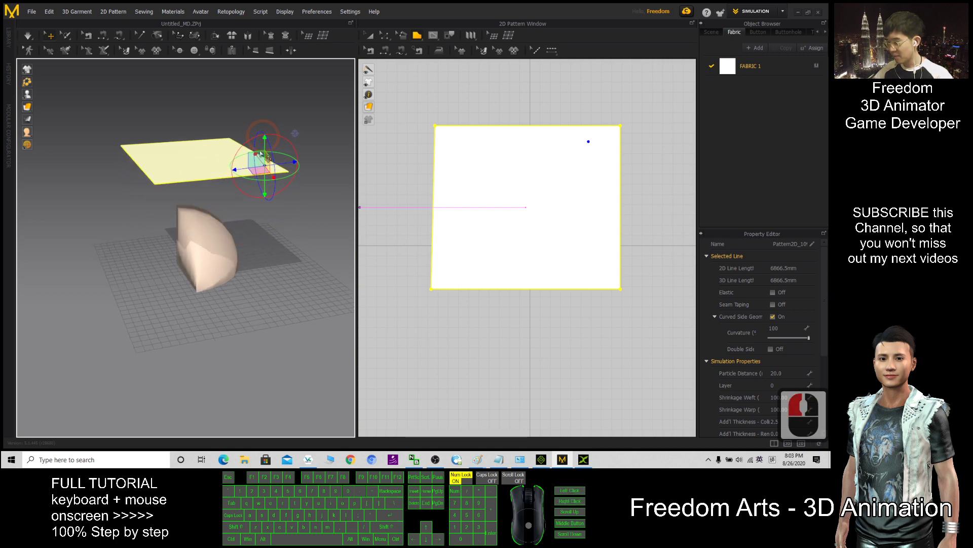
pyautogui.doubleClick(202, 233)
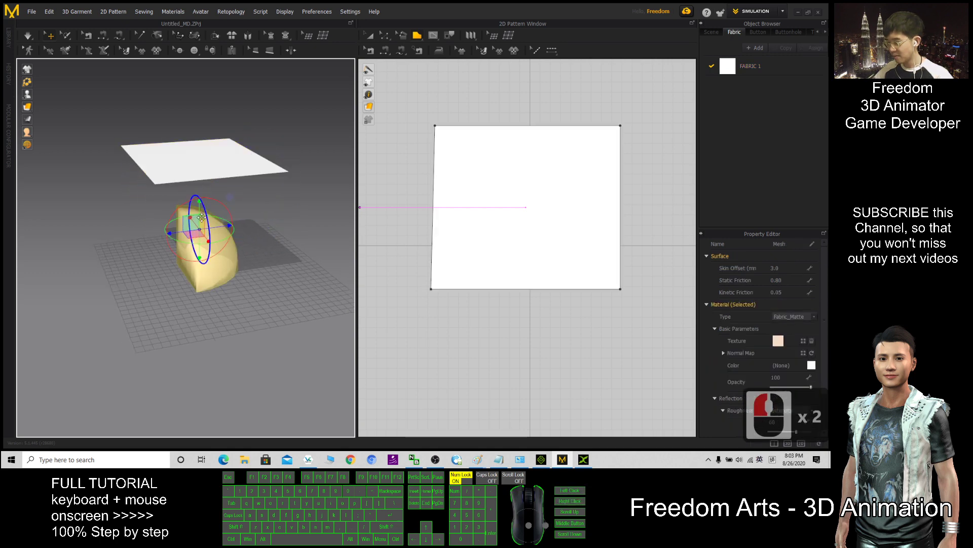
pyautogui.moveTo(204, 234); pyautogui.dragTo(221, 206, button='right')
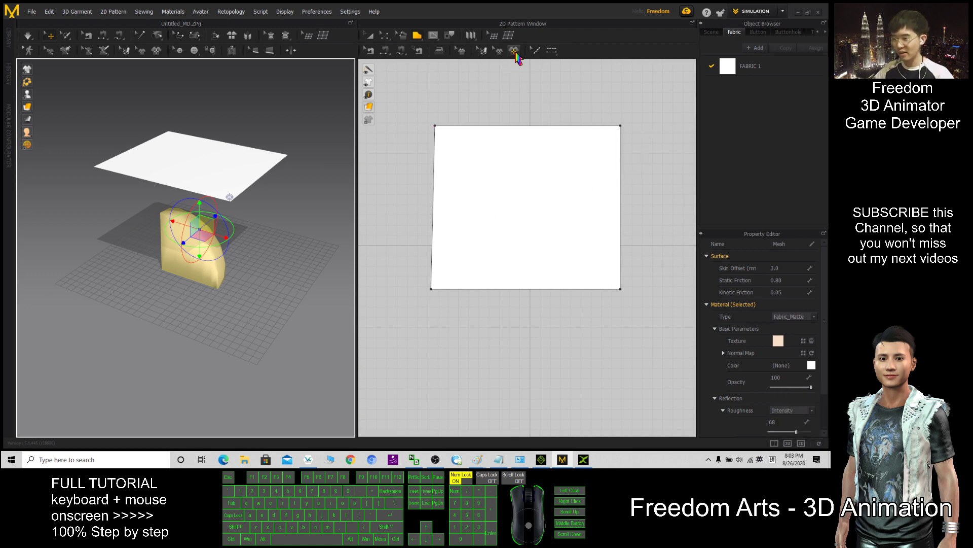
# - Add the Desktop image cloth texture.jpg as a graphic on the 2D pattern, 220.8 mm wide and 124.2 mm high
pyautogui.click(515, 51)
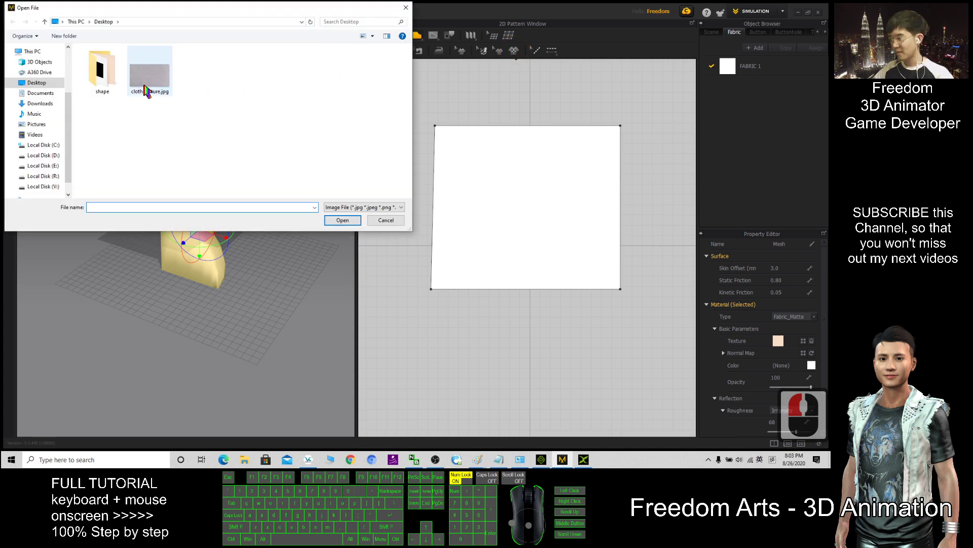
pyautogui.click(31, 85)
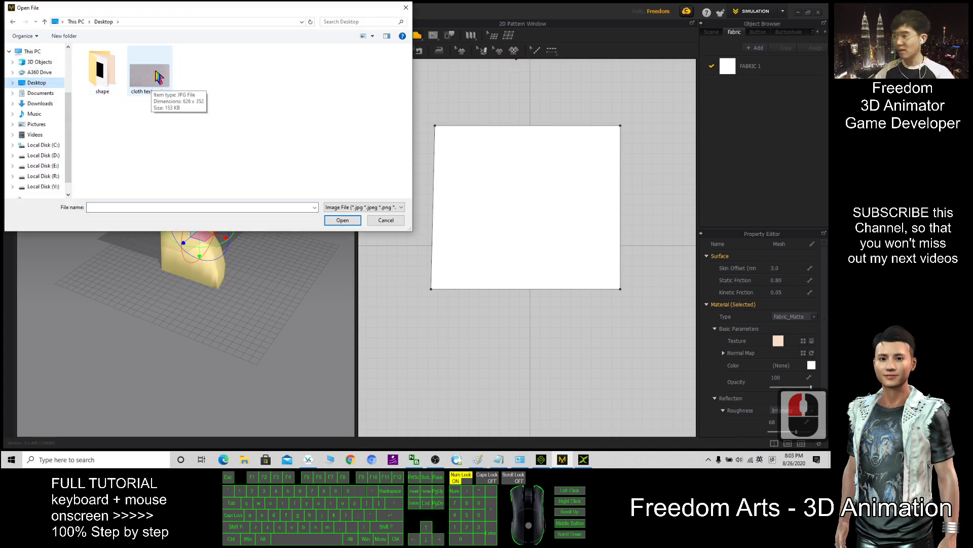
pyautogui.doubleClick(153, 73)
pyautogui.click(457, 171)
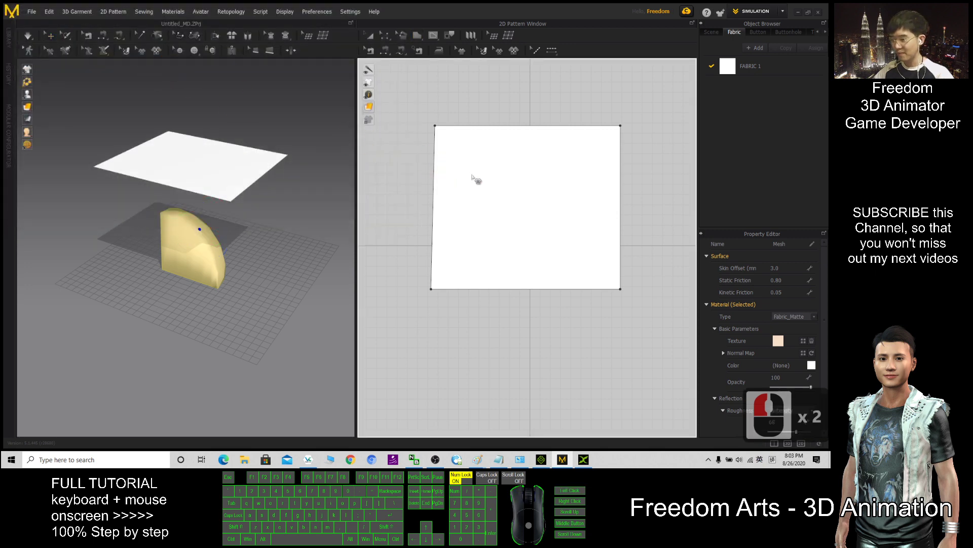
pyautogui.click(471, 175)
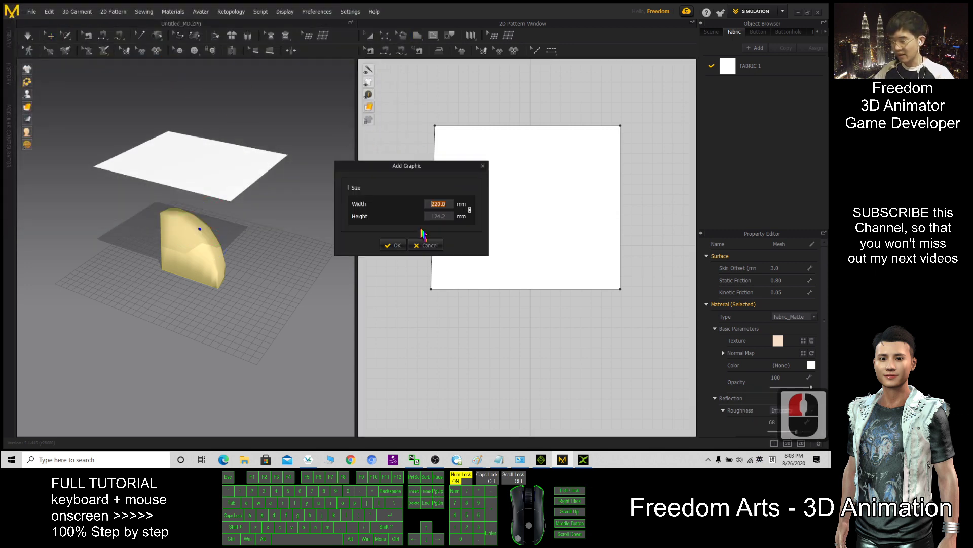
pyautogui.click(394, 244)
# - Select the cloth texture graphic and enlarge it proportionally until it covers most of the pattern
pyautogui.click(481, 179)
pyautogui.scroll(3, 487, 181)
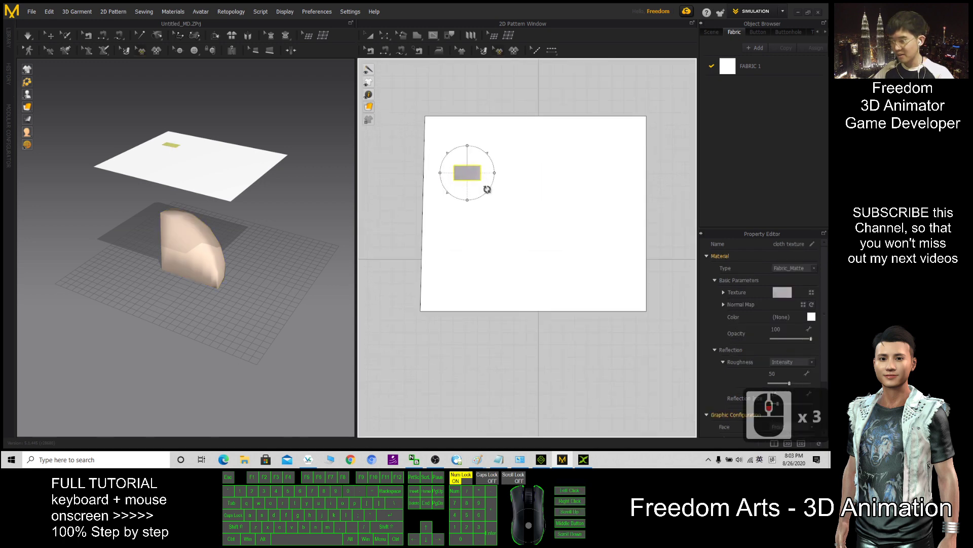
pyautogui.moveTo(488, 190)
pyautogui.mouseDown()
pyautogui.moveTo(571, 267)
pyautogui.moveTo(539, 251)
pyautogui.moveTo(548, 256)
pyautogui.moveTo(500, 185)
pyautogui.mouseUp()
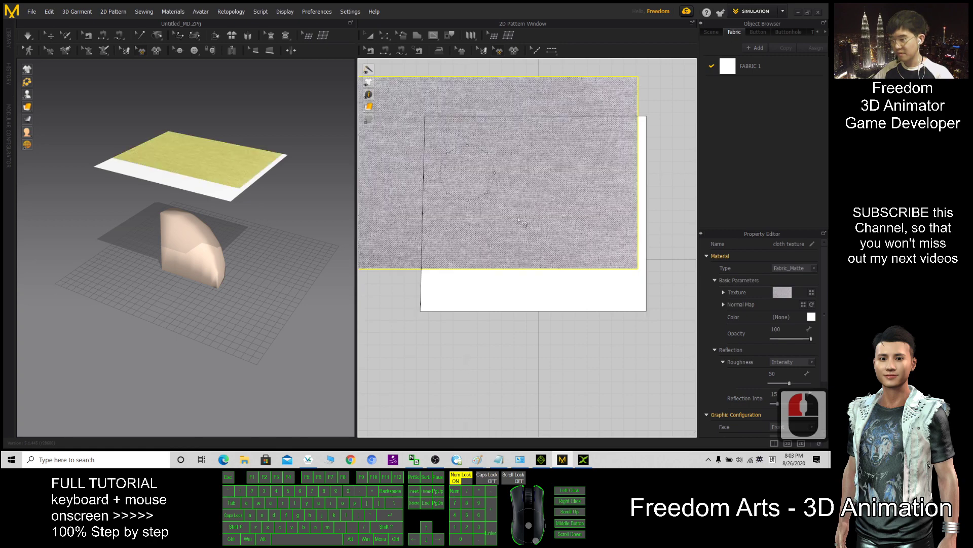
pyautogui.scroll(-5, 513, 215)
pyautogui.scroll(10, 516, 218)
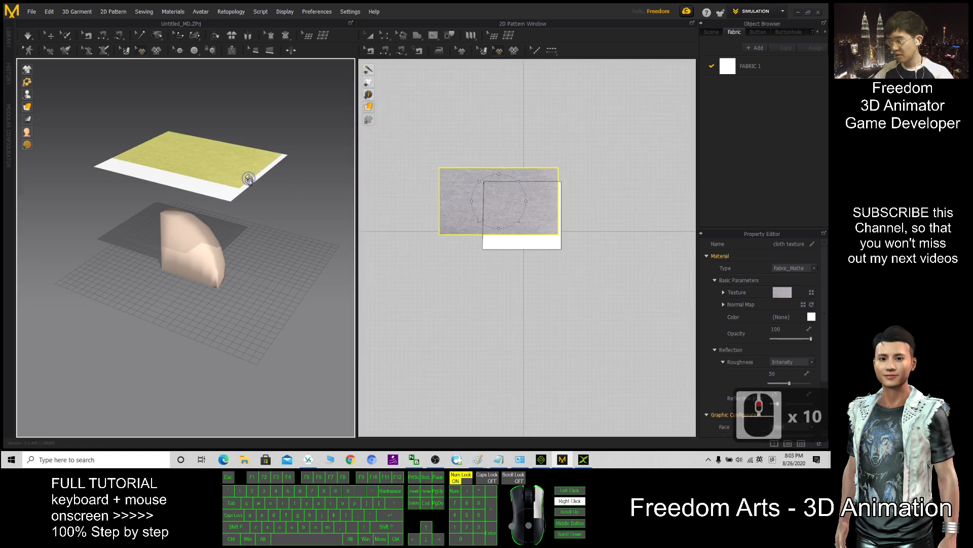
# - Move the cloth texture graphic sideways and down on the 2D pattern so it overlaps the pattern's uncovered edge
pyautogui.moveTo(250, 178); pyautogui.dragTo(213, 202, button='right')
pyautogui.scroll(3, 229, 219)
pyautogui.scroll(16, 231, 219)
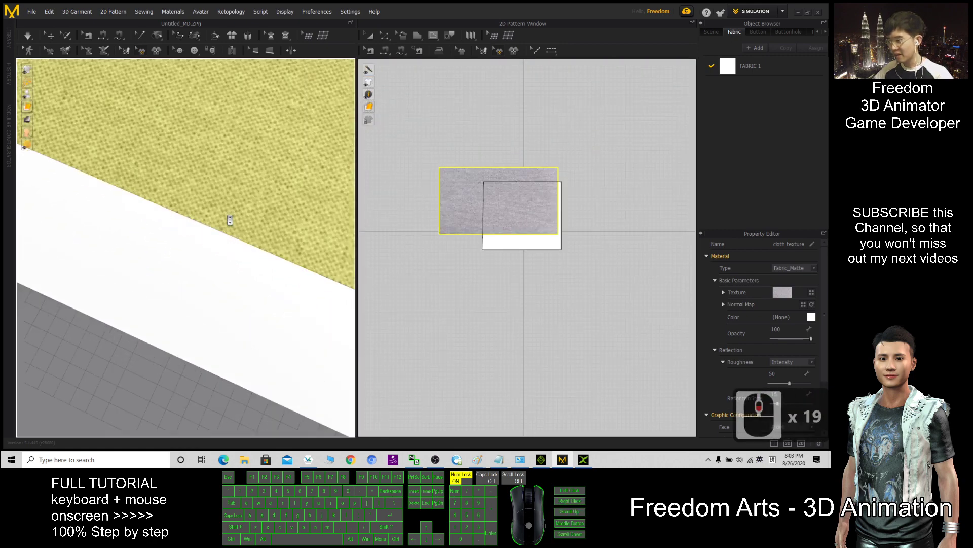
pyautogui.scroll(-11, 256, 210)
pyautogui.click(456, 184)
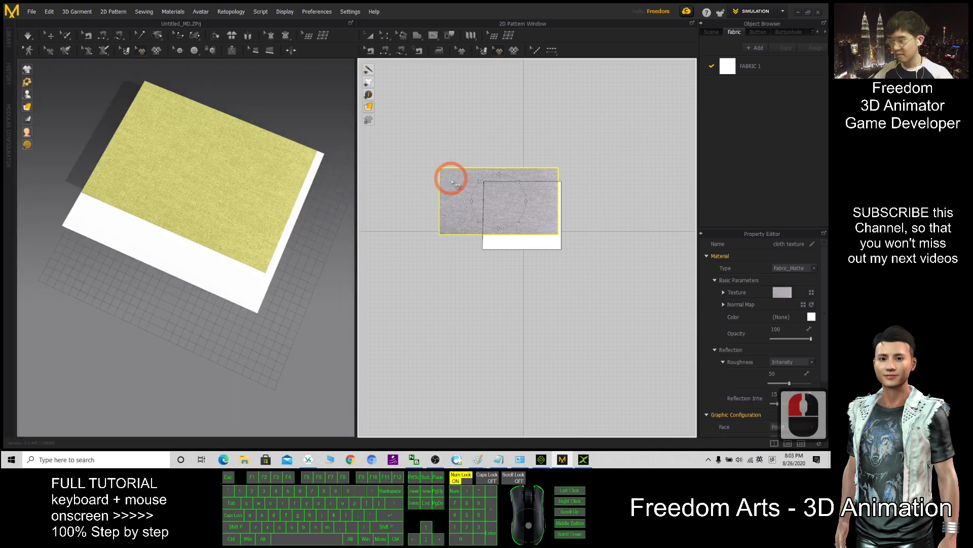
pyautogui.moveTo(455, 182); pyautogui.dragTo(478, 203)
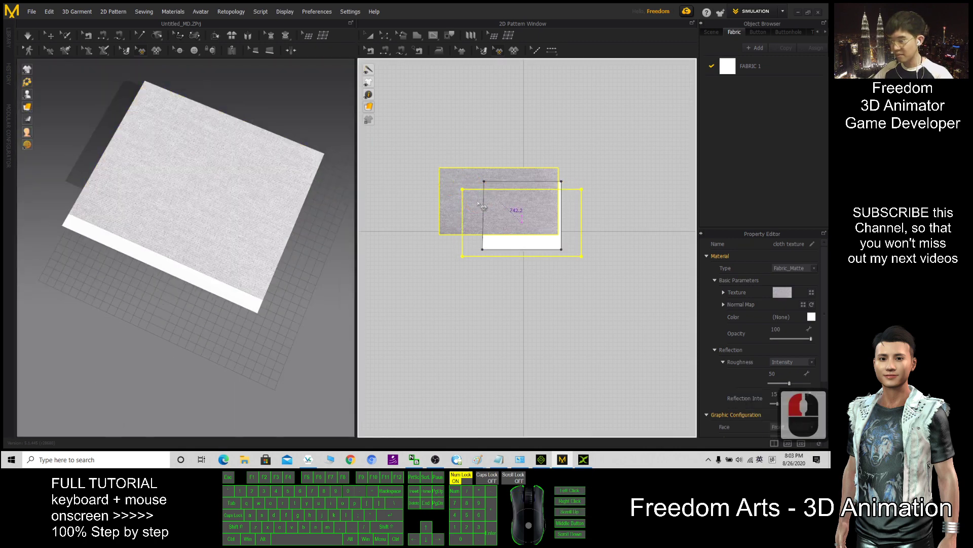
# - Enlarge the cloth texture graphic until it extends past every edge of the pattern, then deselect it
pyautogui.click(582, 188)
pyautogui.click(577, 194)
pyautogui.scroll(-3, 588, 197)
pyautogui.scroll(4, 549, 198)
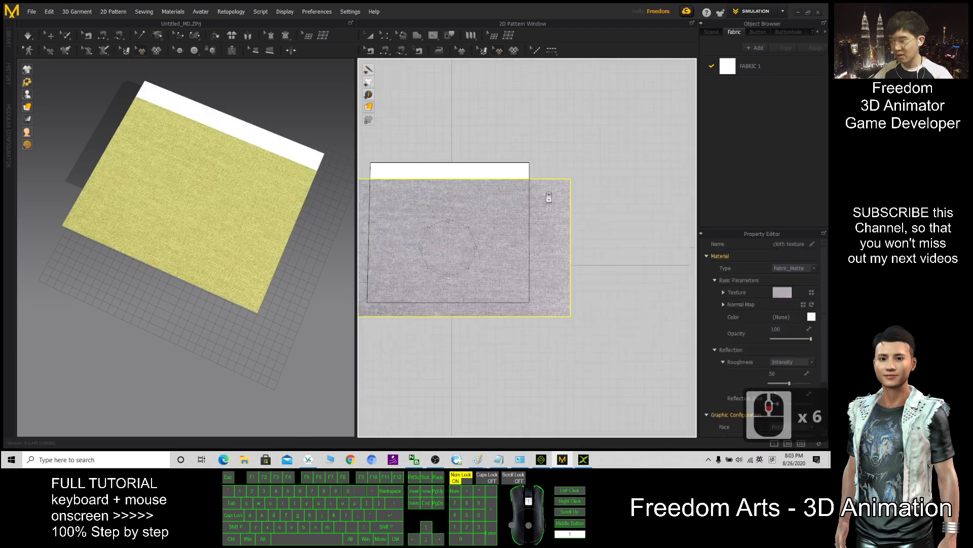
pyautogui.scroll(-4, 510, 206)
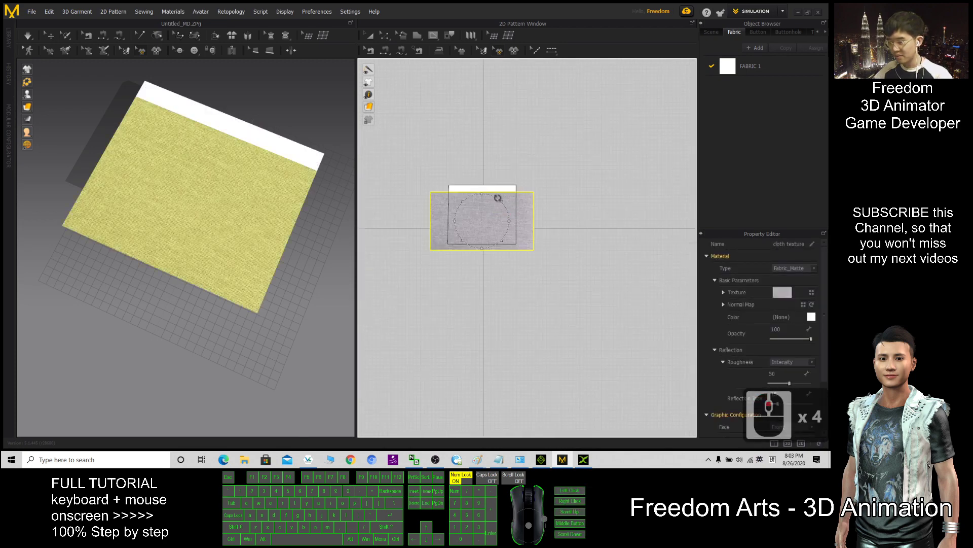
pyautogui.moveTo(501, 200); pyautogui.dragTo(503, 199)
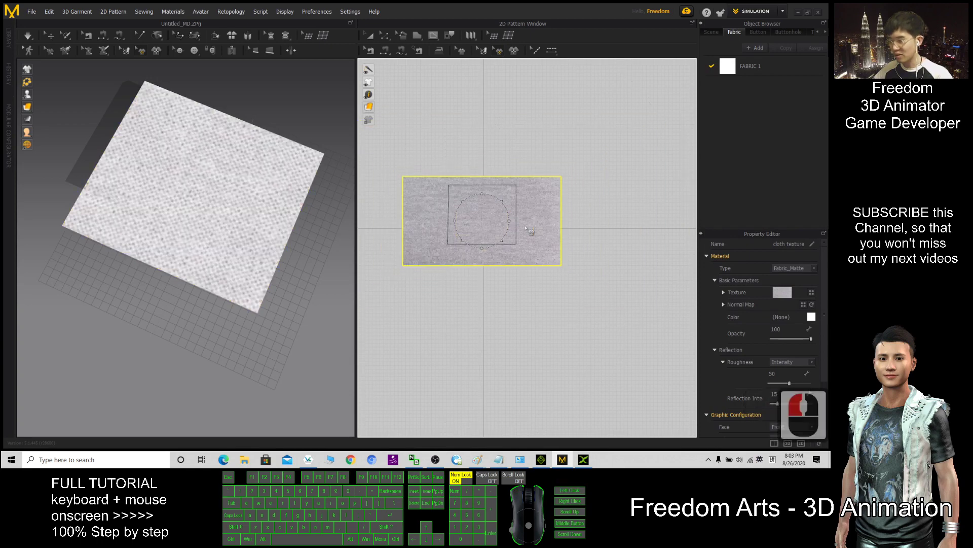
pyautogui.click(532, 227)
pyautogui.rightClick(515, 293)
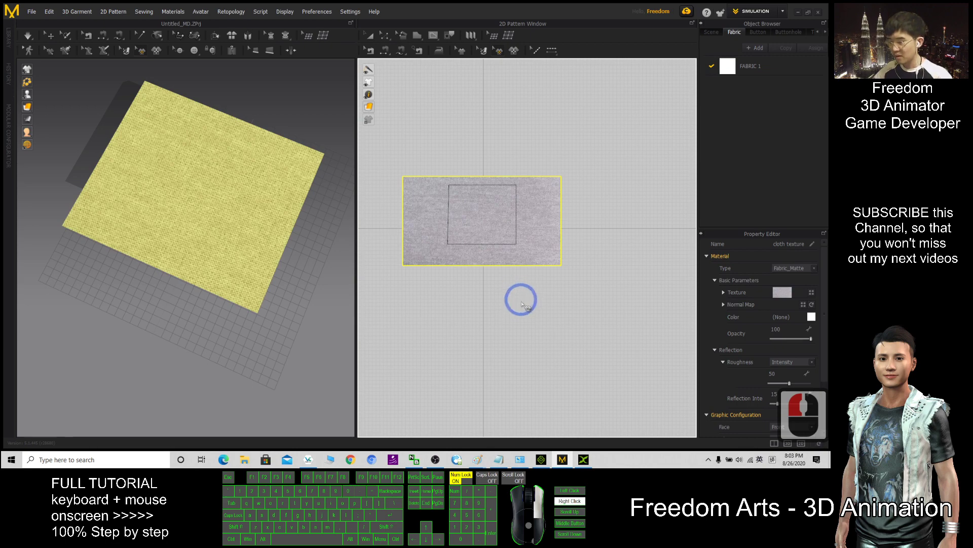
pyautogui.rightClick(521, 305)
# - Examine how the enlarged texture looks across the cloth in the 3D view
pyautogui.click(300, 320)
pyautogui.moveTo(303, 319); pyautogui.dragTo(222, 332, button='right')
pyautogui.click(184, 196)
pyautogui.click(216, 184)
pyautogui.scroll(1, 182, 195)
pyautogui.scroll(-1, 178, 190)
pyautogui.click(415, 142)
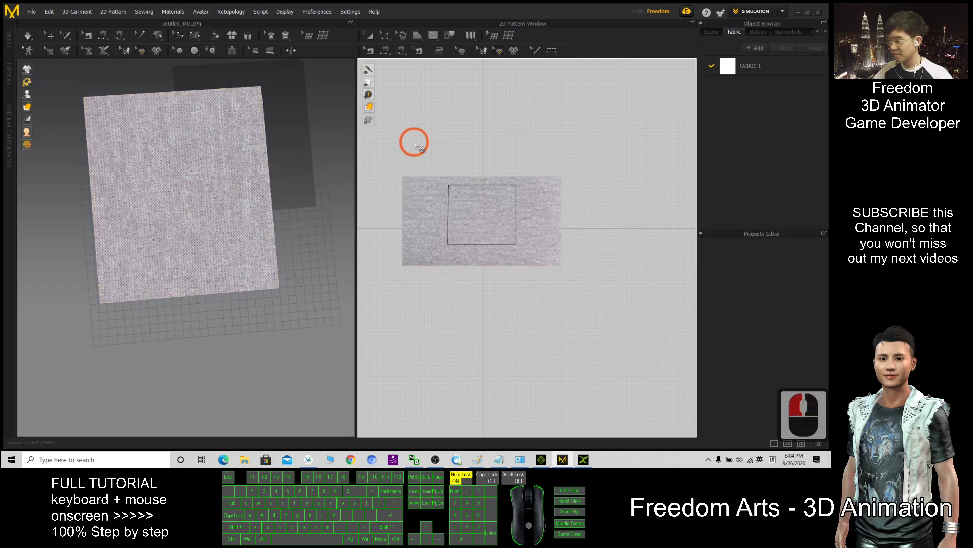
pyautogui.click(415, 143)
pyautogui.click(235, 155)
pyautogui.click(235, 155)
pyautogui.moveTo(215, 186)
pyautogui.mouseDown(button='right')
pyautogui.moveTo(229, 267)
pyautogui.moveTo(228, 202)
pyautogui.moveTo(259, 218)
pyautogui.moveTo(258, 228)
pyautogui.moveTo(211, 169)
pyautogui.mouseUp(button='right')
pyautogui.click(485, 138)
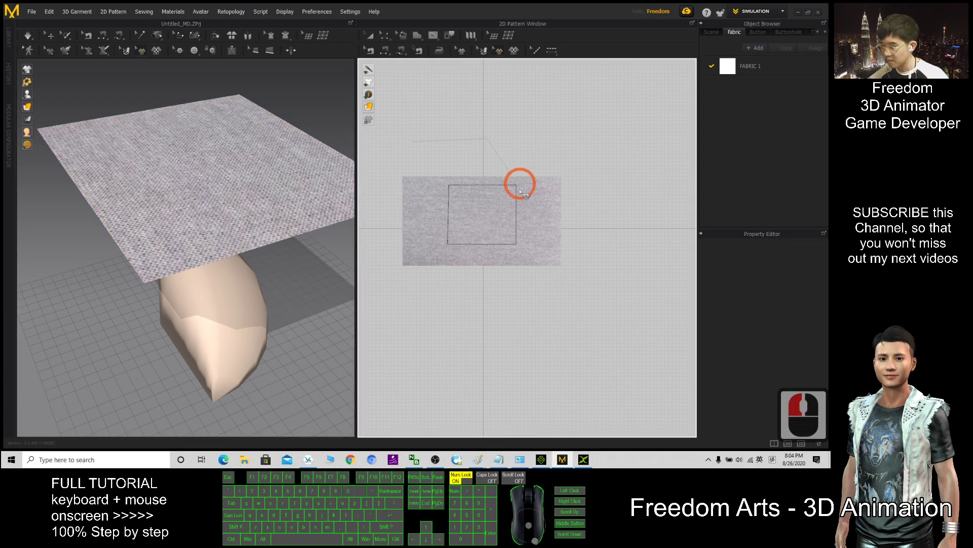
pyautogui.press('Escape')
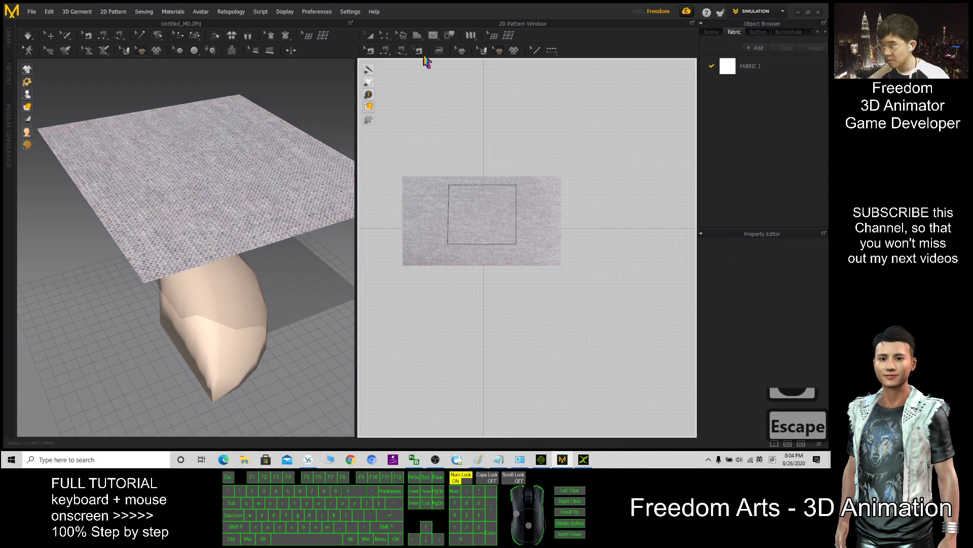
# - Try simulating the selected cloth pattern so that it falls onto the quarter-round shape
pyautogui.click(369, 37)
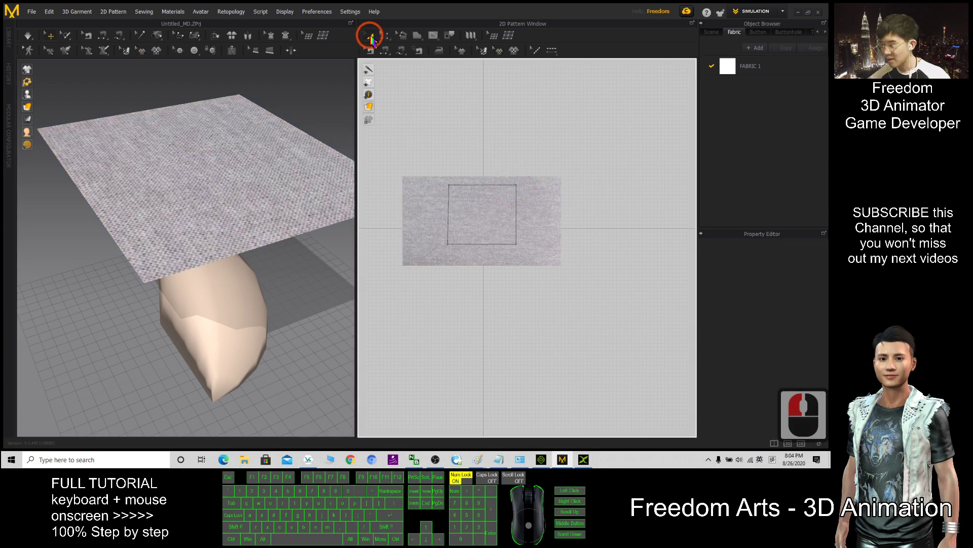
pyautogui.click(480, 202)
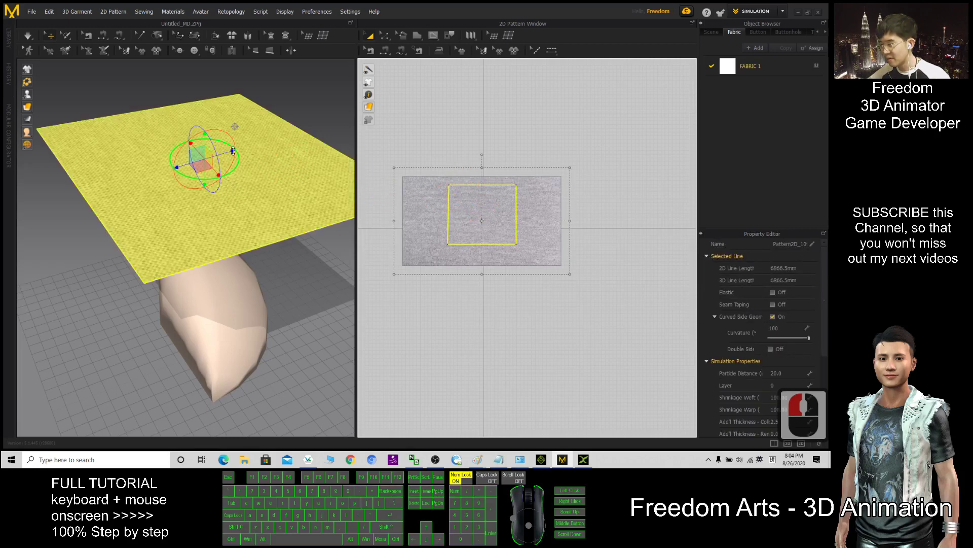
pyautogui.moveTo(238, 152); pyautogui.dragTo(262, 302, button='right')
pyautogui.scroll(-16, 286, 286)
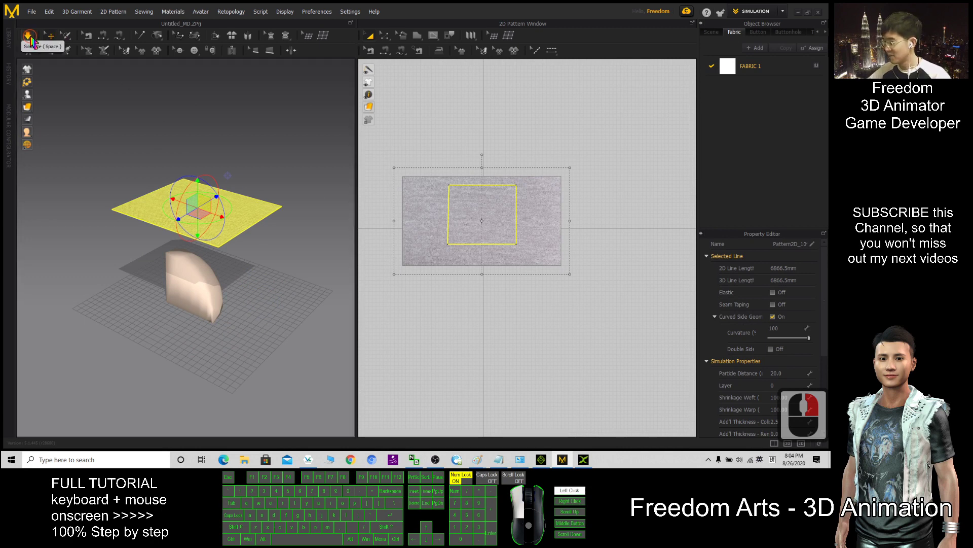
pyautogui.click(29, 36)
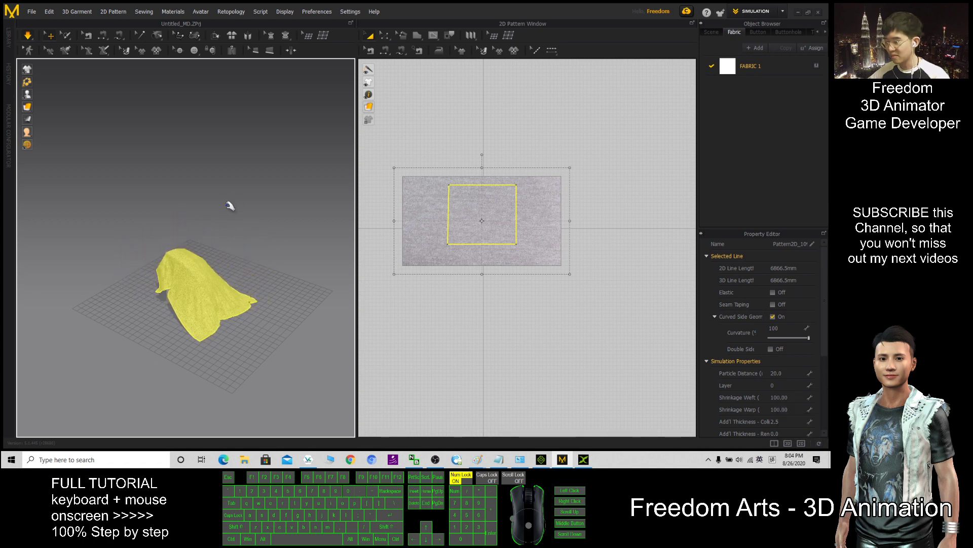
pyautogui.scroll(-4, 223, 256)
pyautogui.scroll(-3, 223, 256)
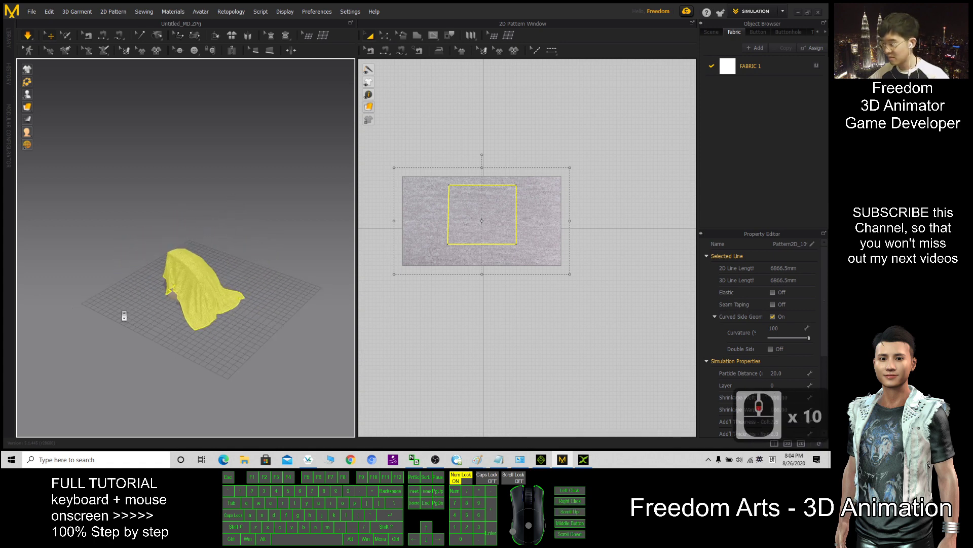
pyautogui.moveTo(124, 315); pyautogui.dragTo(134, 189, button='right')
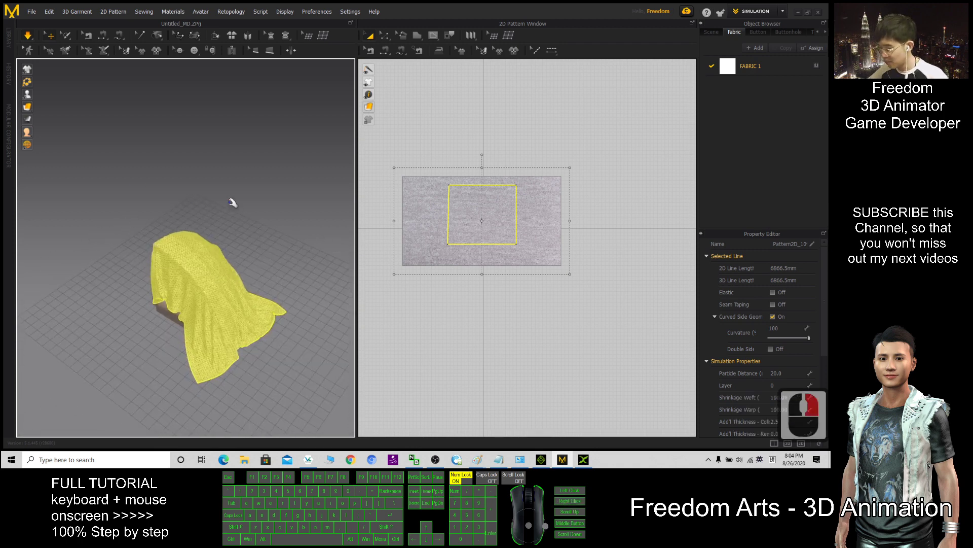
pyautogui.hotkey('ctrl', 'z')
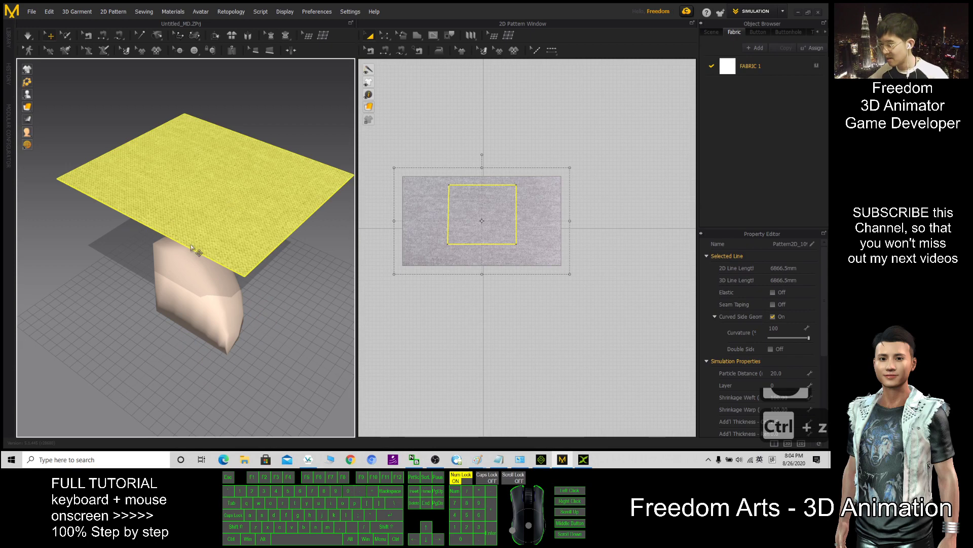
# - Shift the flat cloth slightly sideways in the 3D view to adjust how it sits above the quarter-round shape
pyautogui.moveTo(189, 247); pyautogui.dragTo(234, 287, button='right')
pyautogui.click(223, 194)
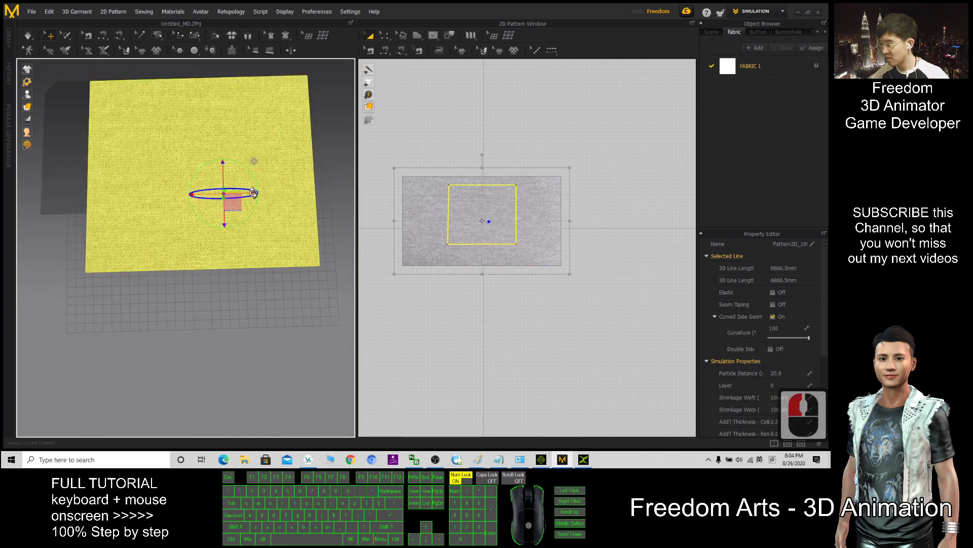
pyautogui.moveTo(251, 193); pyautogui.dragTo(246, 213, button='right')
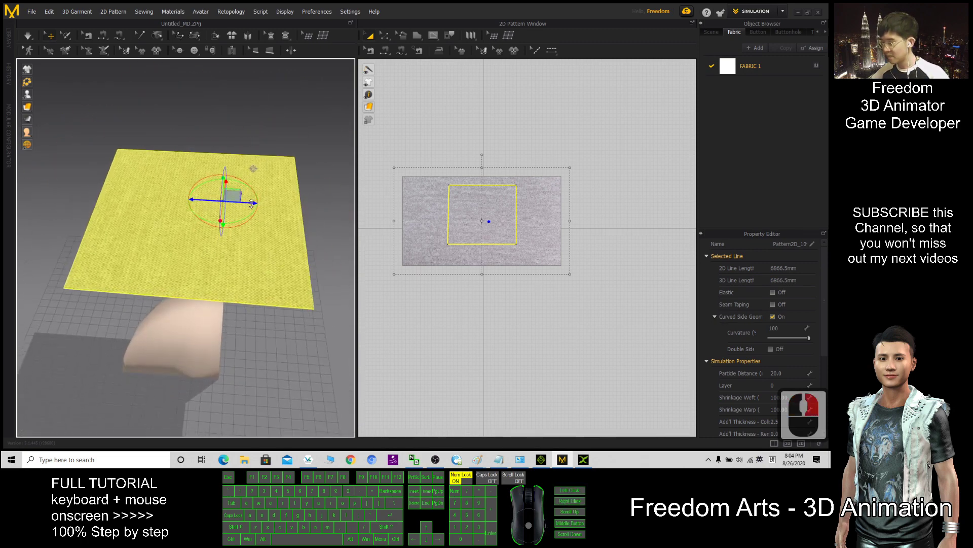
pyautogui.moveTo(251, 204); pyautogui.dragTo(238, 204)
pyautogui.moveTo(296, 234); pyautogui.dragTo(170, 229, button='right')
# - Run the simulation so the repositioned cloth drops and drapes over the quarter-round shape
pyautogui.click(28, 36)
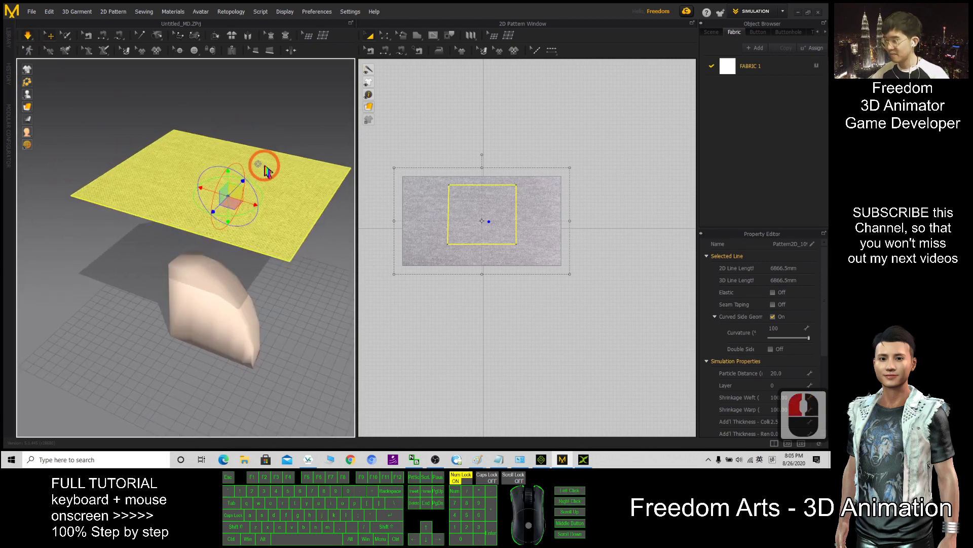
pyautogui.press('space')
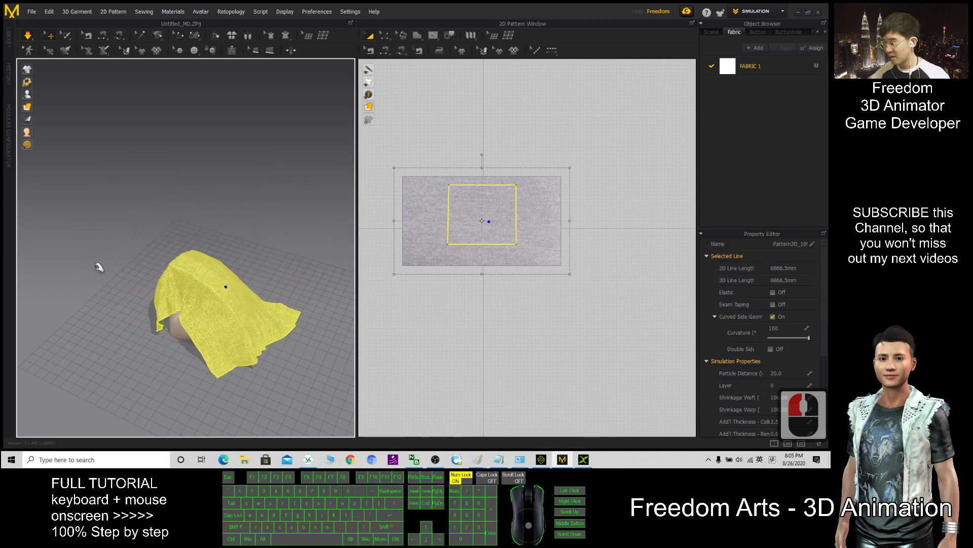
pyautogui.moveTo(232, 270); pyautogui.dragTo(464, 294, button='right')
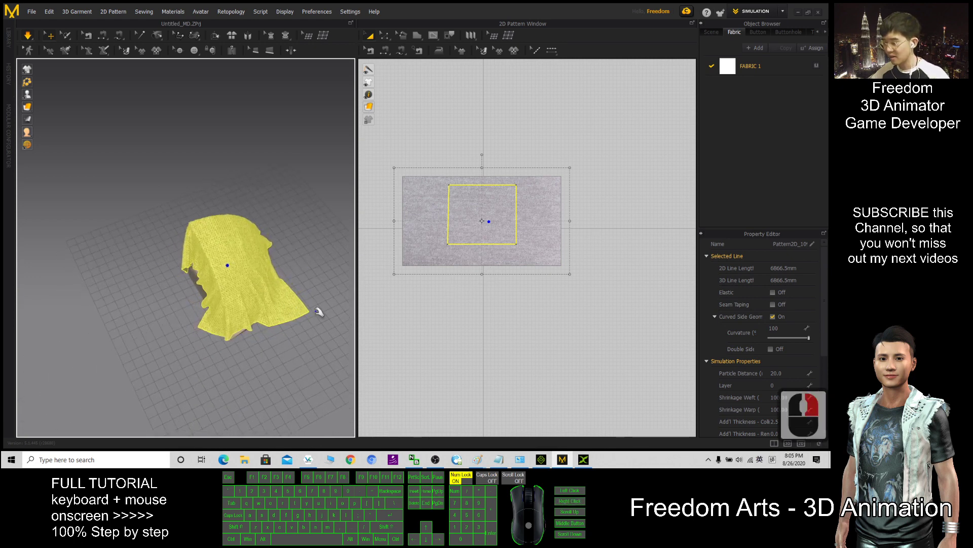
pyautogui.moveTo(319, 306); pyautogui.dragTo(190, 209, button='right')
# - Pull the draped cloth's lower corner and hanging edges while simulating to adjust how they fall around the shape
pyautogui.click(286, 364)
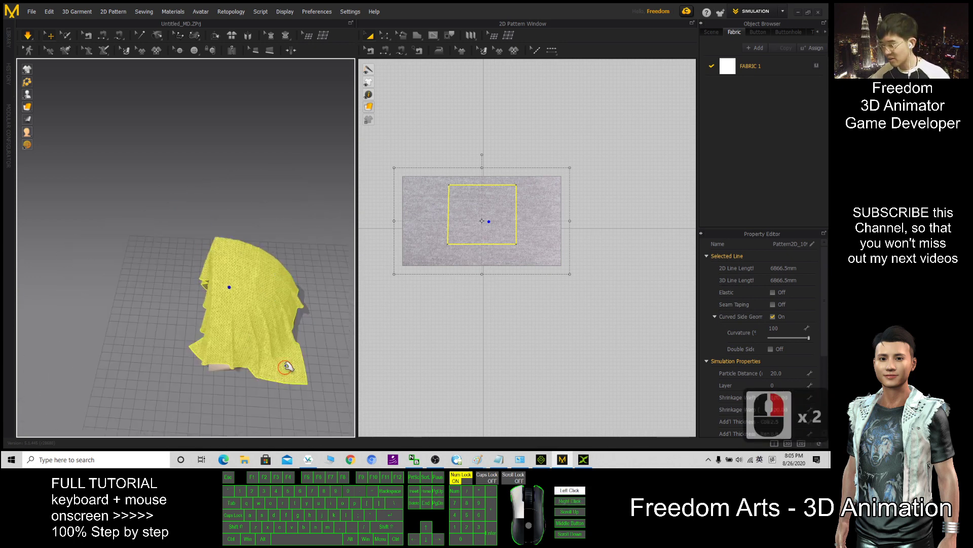
pyautogui.moveTo(295, 358); pyautogui.dragTo(240, 370)
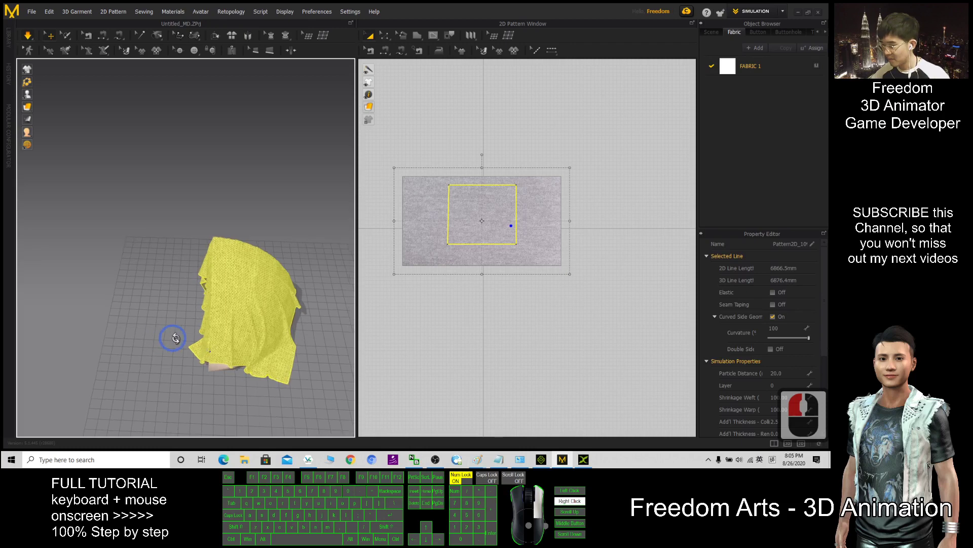
pyautogui.moveTo(180, 338); pyautogui.dragTo(157, 353, button='right')
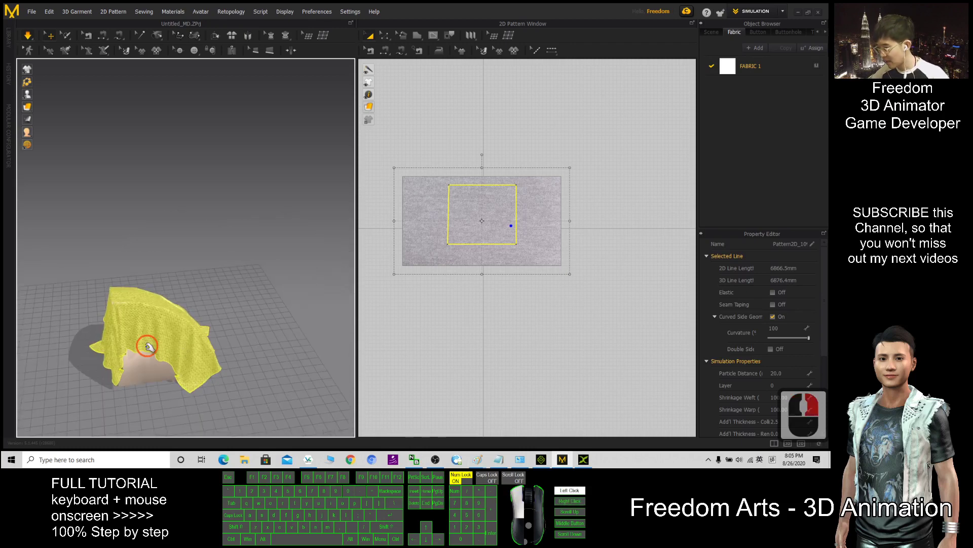
pyautogui.scroll(13, 152, 337)
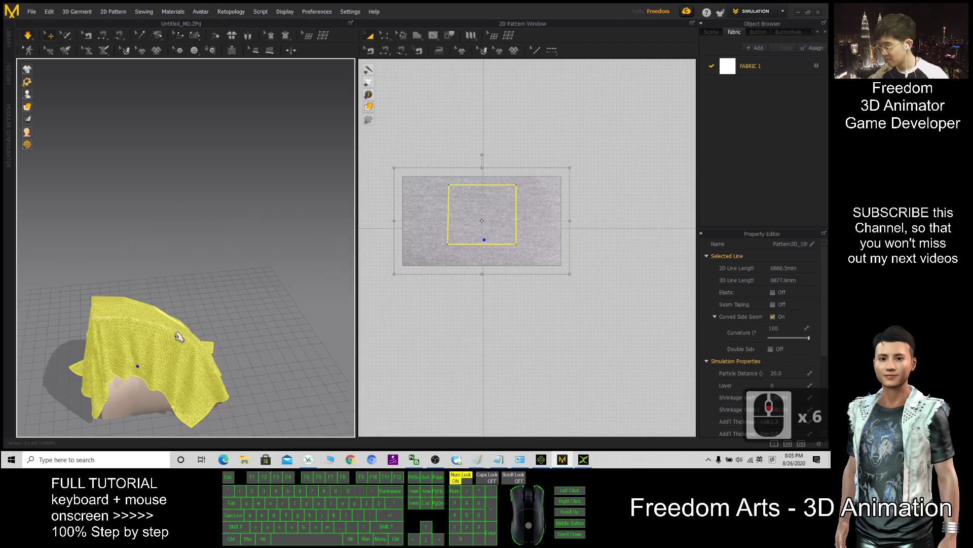
pyautogui.moveTo(224, 345); pyautogui.dragTo(314, 154, button='right')
pyautogui.scroll(4, 249, 247)
pyautogui.scroll(-8, 248, 244)
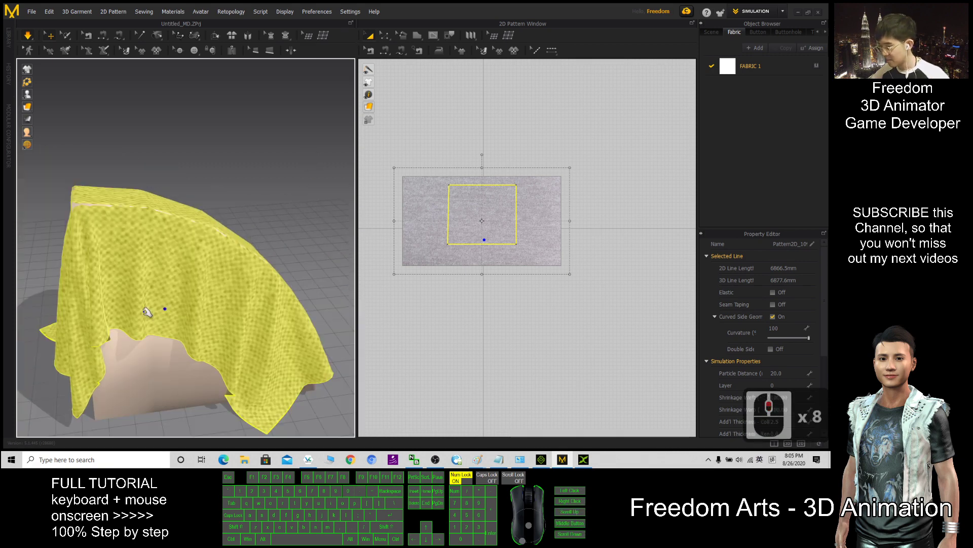
pyautogui.moveTo(168, 311); pyautogui.dragTo(247, 338)
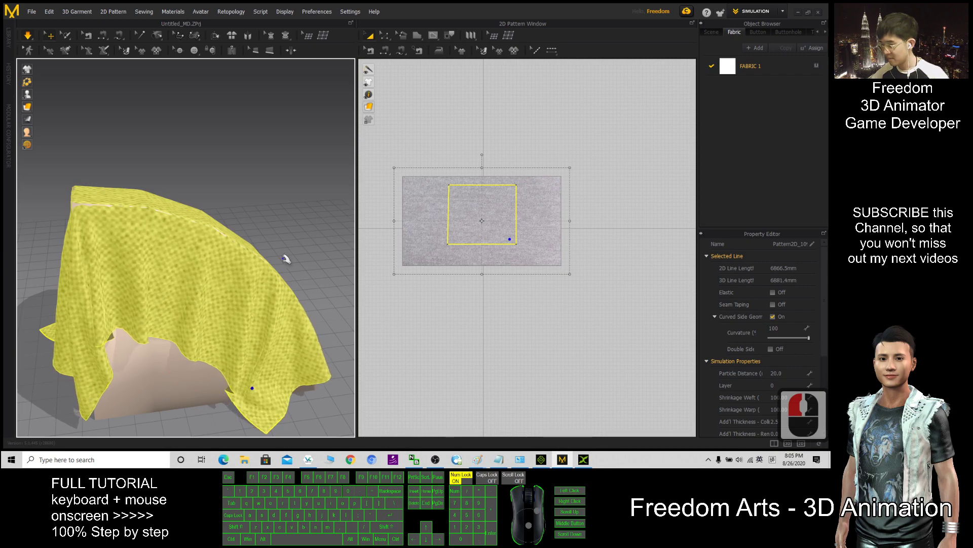
# - Check the drape from another side and stop the simulation
pyautogui.scroll(4, 290, 254)
pyautogui.scroll(-14, 290, 254)
pyautogui.moveTo(290, 253); pyautogui.dragTo(170, 276, button='right')
pyautogui.rightClick(169, 277)
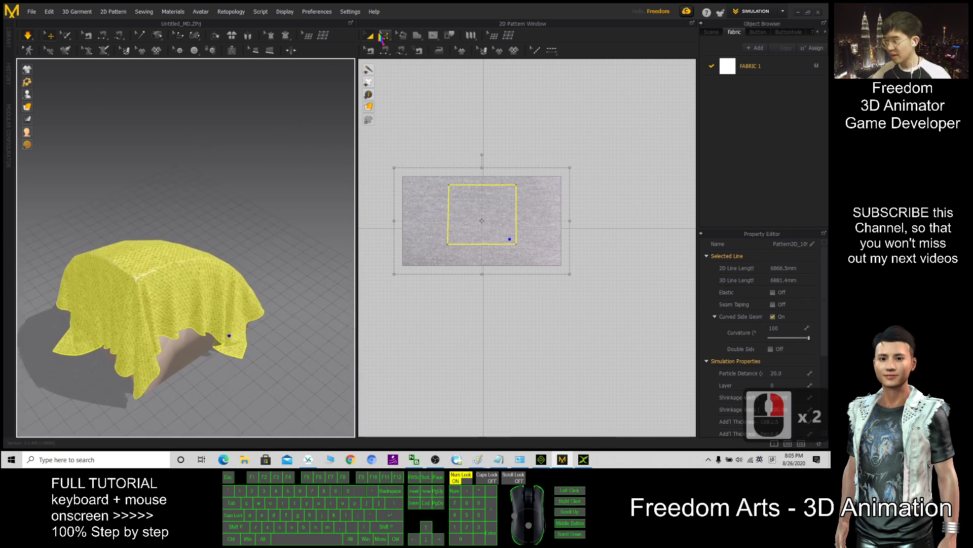
pyautogui.click(483, 201)
pyautogui.click(195, 269)
pyautogui.press('Escape')
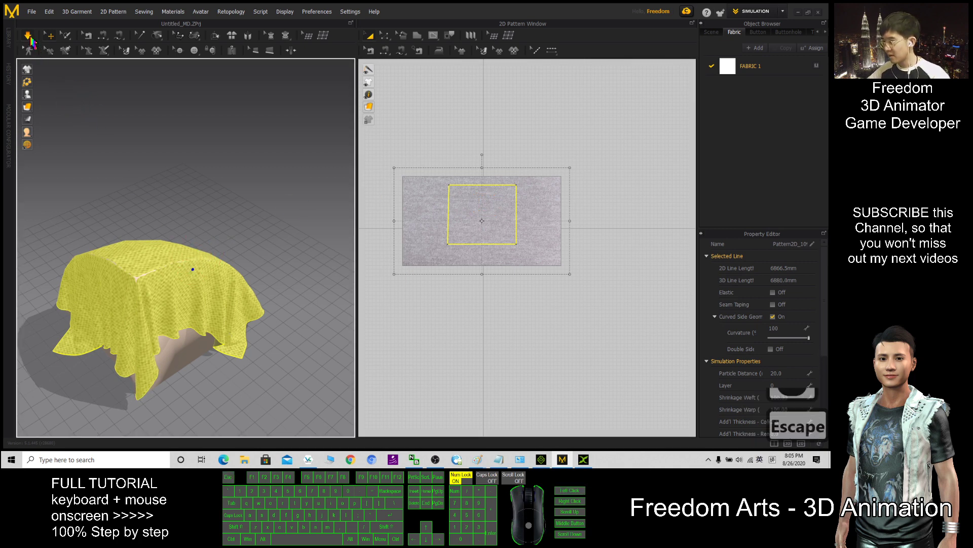
pyautogui.click(28, 35)
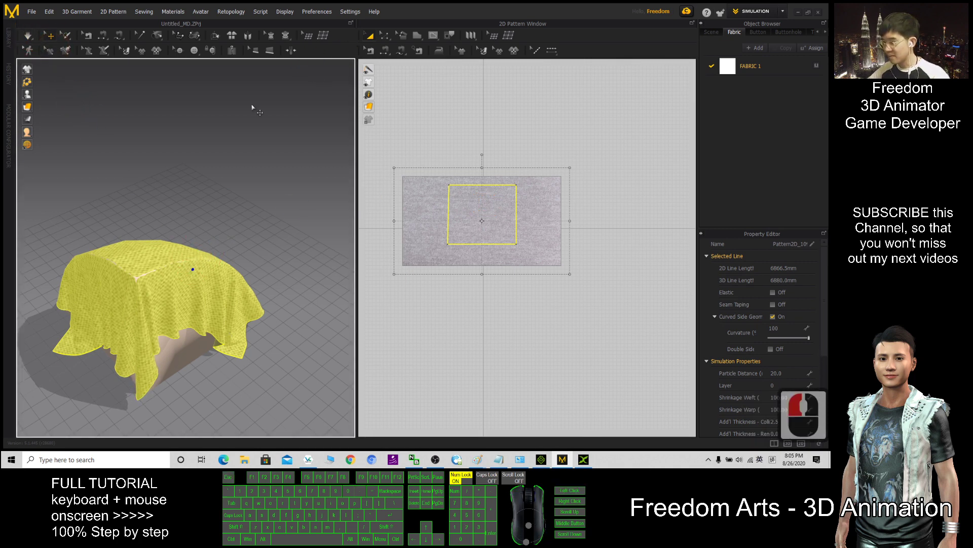
# - Select only the draped cloth in the 3D view, leaving the shape underneath unselected
pyautogui.click(50, 38)
pyautogui.click(137, 261)
pyautogui.click(192, 325)
pyautogui.click(191, 348)
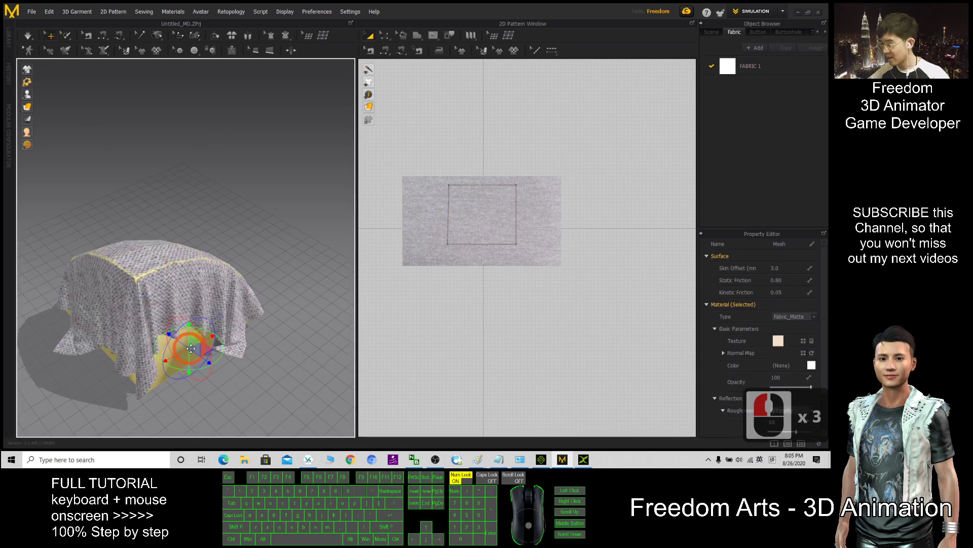
pyautogui.click(176, 282)
pyautogui.scroll(-16, 147, 327)
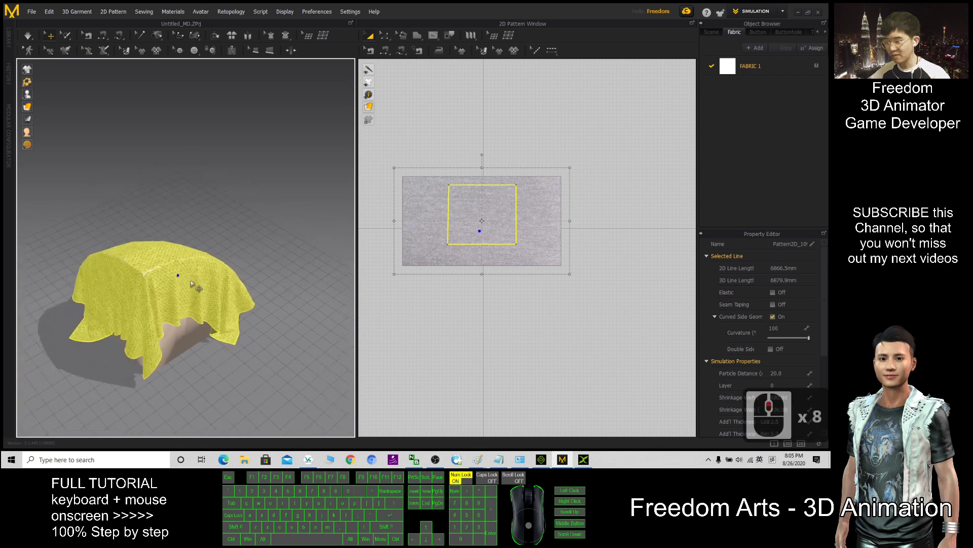
pyautogui.moveTo(146, 327); pyautogui.dragTo(180, 159, button='right')
# - Export only the selected cloth as an OBJ file named cloth on the Desktop, keeping the default mm scale and export options
pyautogui.moveTo(483, 7); pyautogui.dragTo(670, 22)
pyautogui.click(196, 20)
pyautogui.moveTo(205, 134)
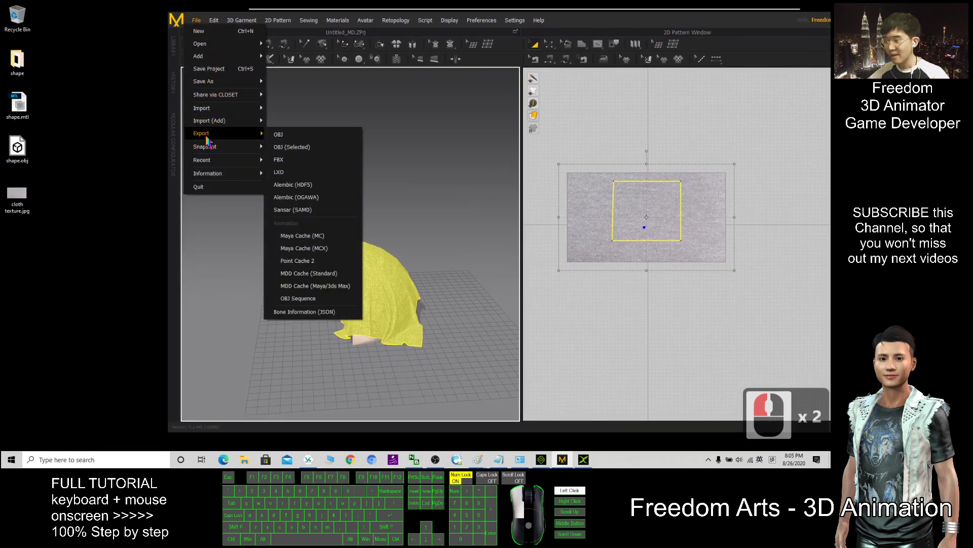
pyautogui.click(287, 148)
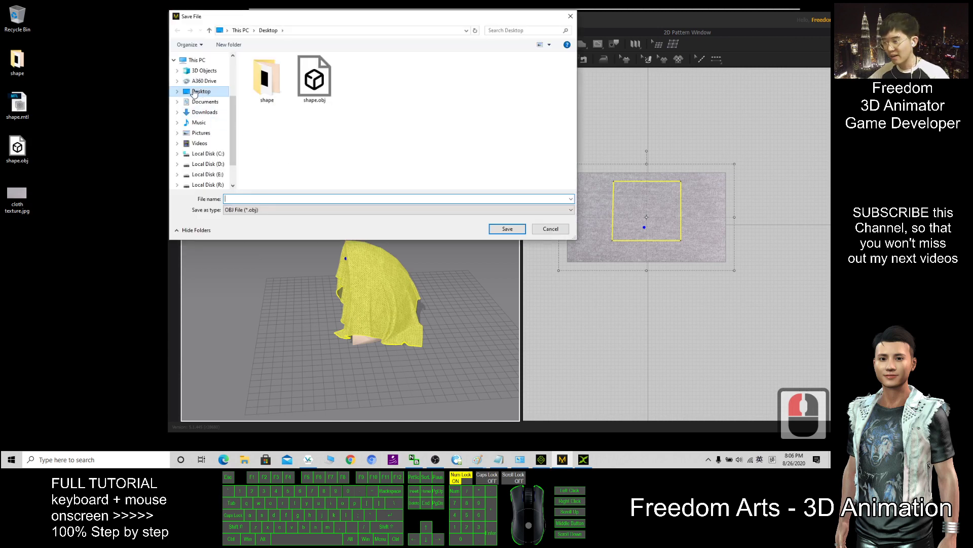
pyautogui.doubleClick(227, 199)
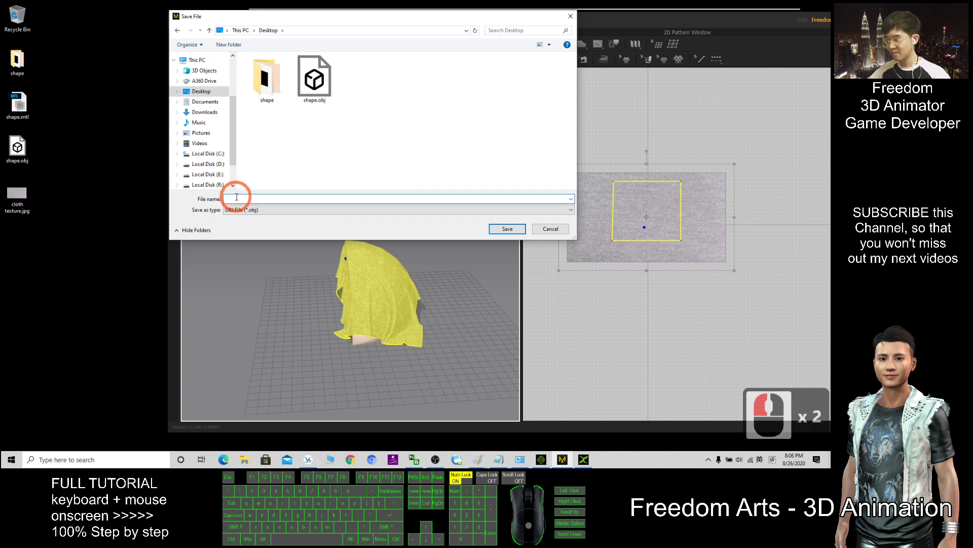
pyautogui.write('cloth')
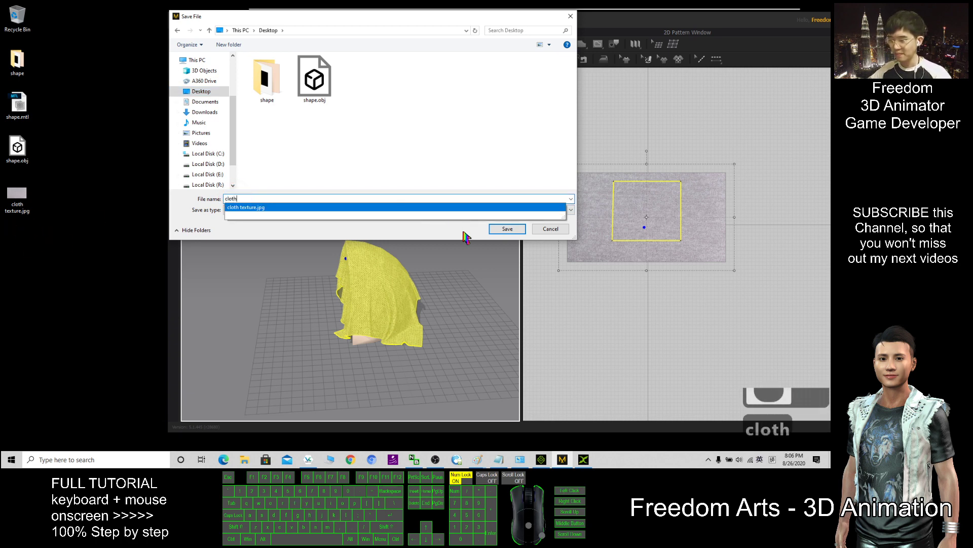
pyautogui.click(422, 234)
pyautogui.click(507, 229)
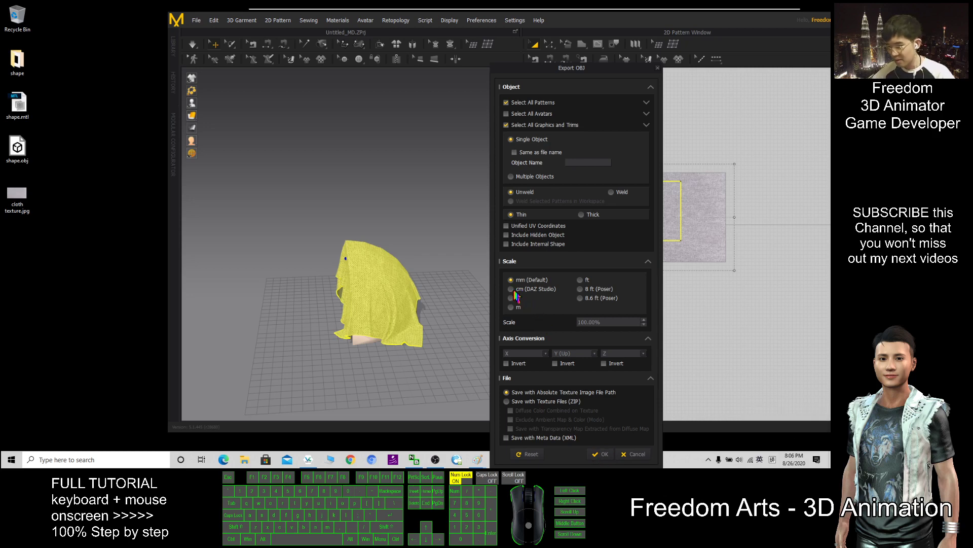
pyautogui.click(601, 454)
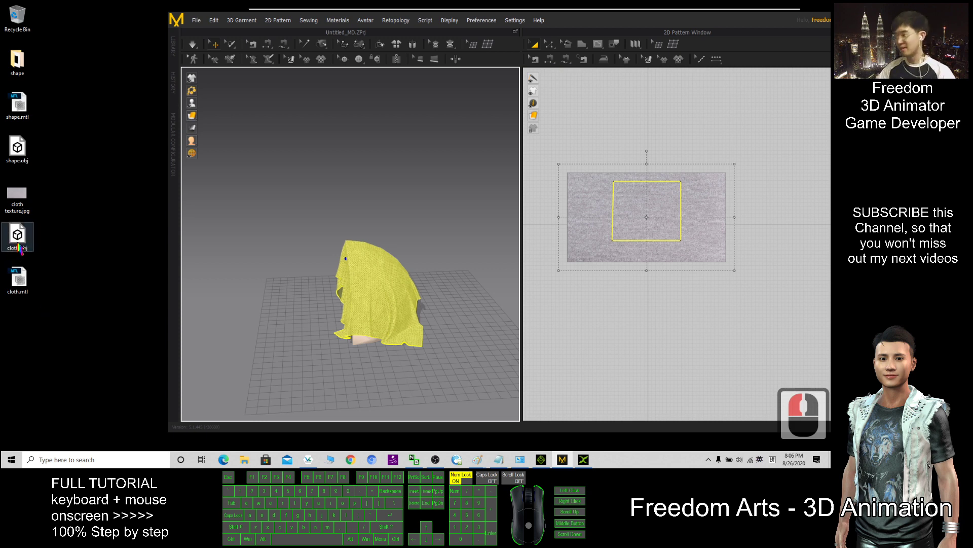
# - Switch to iClone and import cloth.obj from the desktop into the scene containing the quarter-round prop
pyautogui.click(541, 459)
pyautogui.click(522, 247)
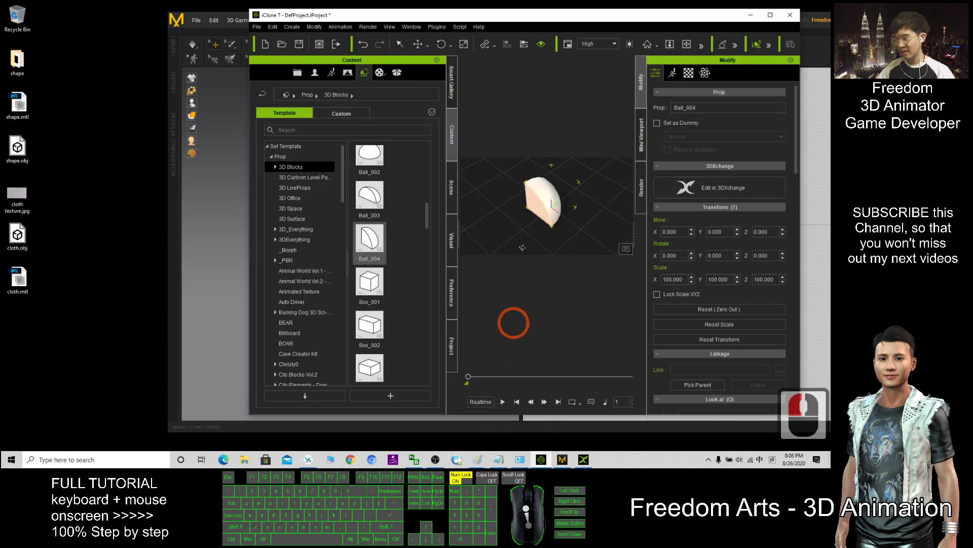
pyautogui.click(769, 17)
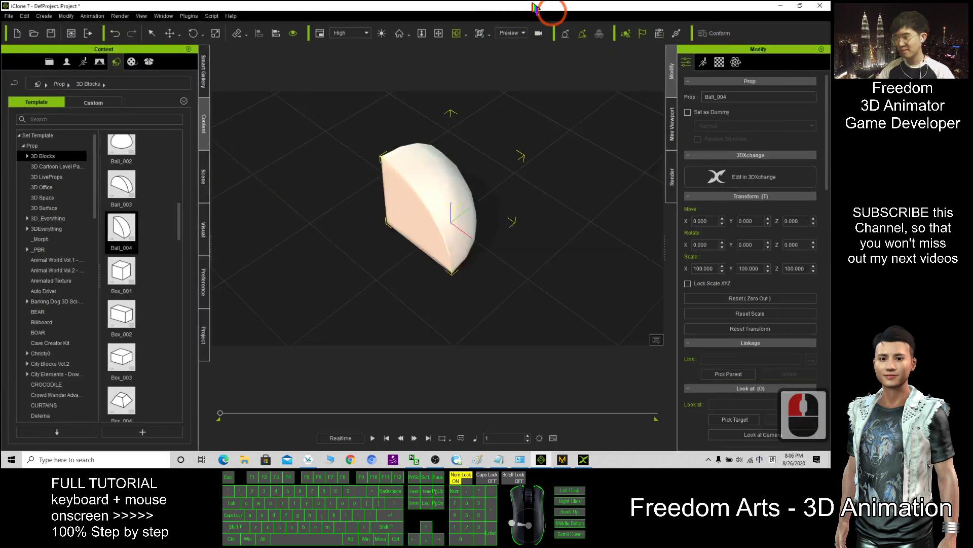
pyautogui.moveTo(482, 3); pyautogui.dragTo(467, 18)
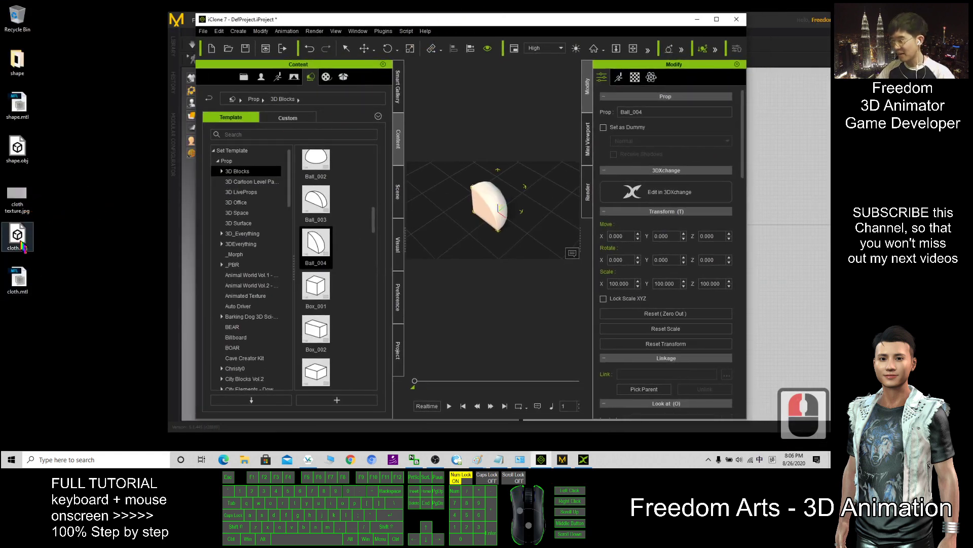
pyautogui.moveTo(29, 249); pyautogui.dragTo(453, 231)
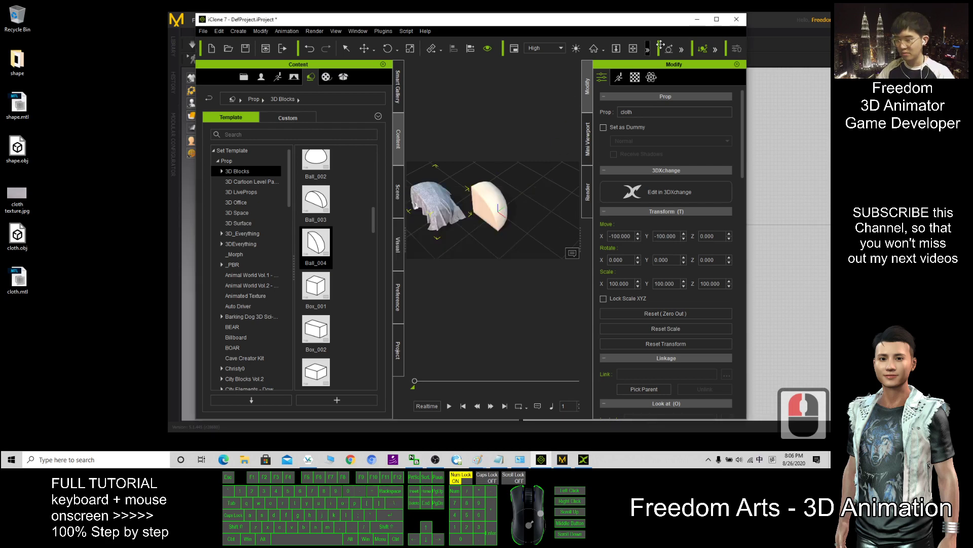
# - Enlarge the iClone window and examine the imported cloth's folds and texture from several angles
pyautogui.click(717, 18)
pyautogui.scroll(6, 327, 279)
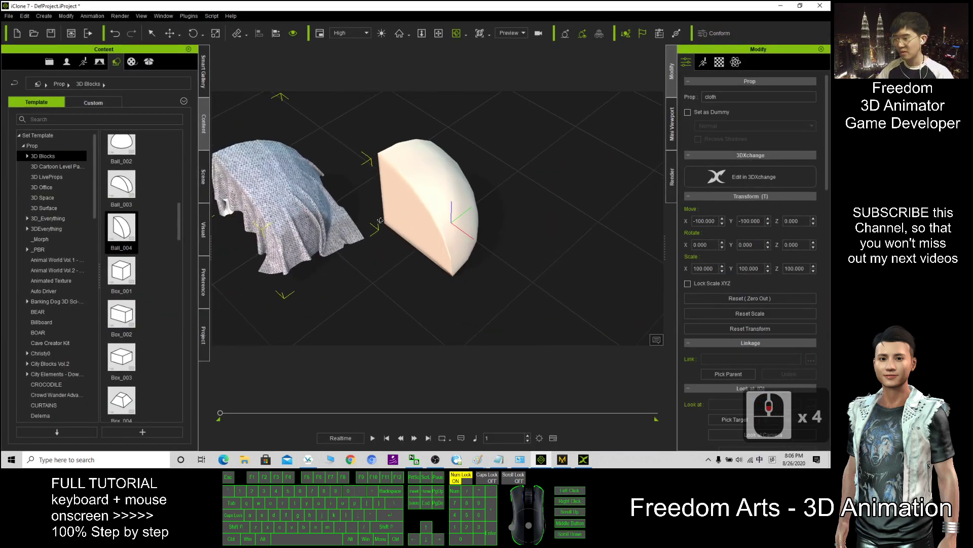
pyautogui.moveTo(322, 309); pyautogui.dragTo(331, 199)
pyautogui.scroll(9, 331, 221)
pyautogui.scroll(3, 331, 221)
pyautogui.scroll(-6, 328, 230)
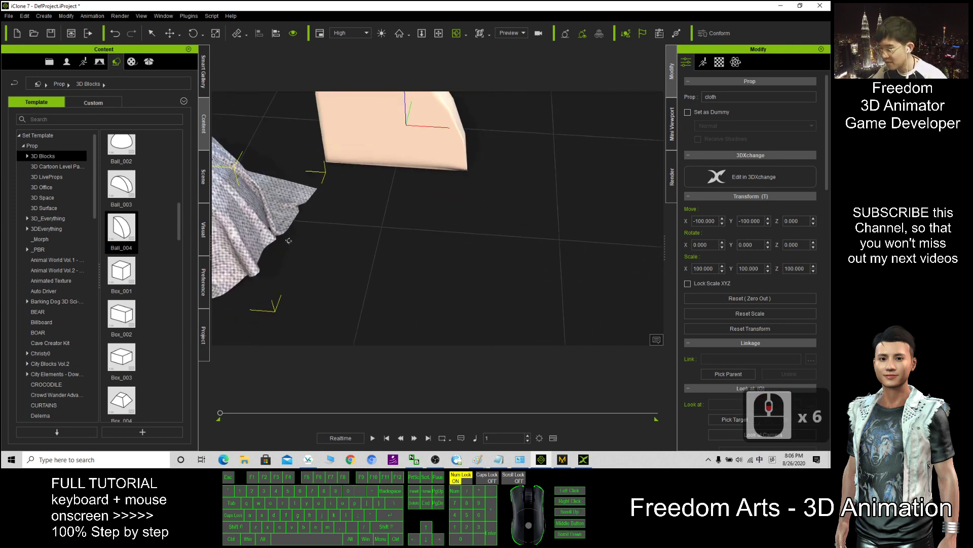
pyautogui.press('x')
pyautogui.moveTo(292, 250); pyautogui.dragTo(532, 226)
pyautogui.press('c')
pyautogui.scroll(-7, 575, 212)
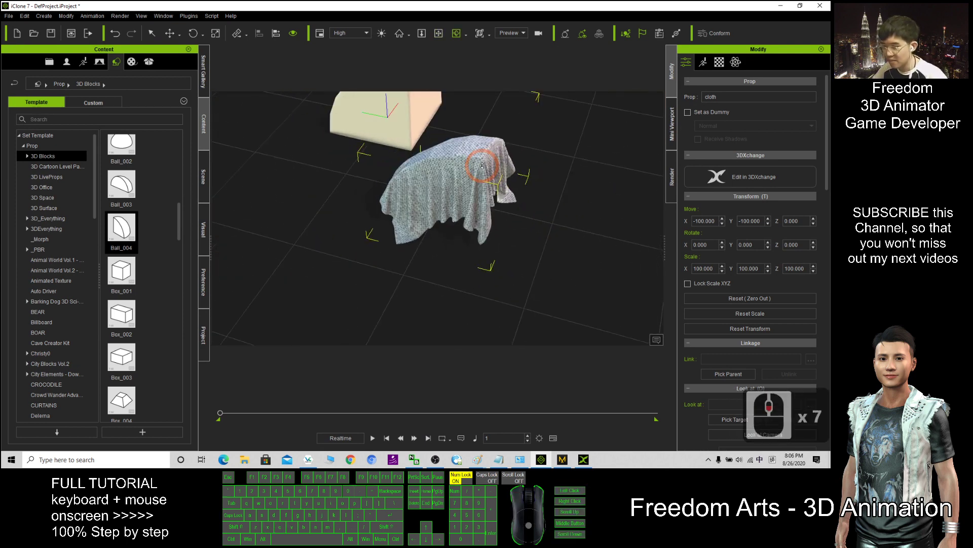
# - Zero out the cloth's transform so it sits over the quarter-round prop at the origin
pyautogui.moveTo(576, 211); pyautogui.dragTo(384, 101, button='right')
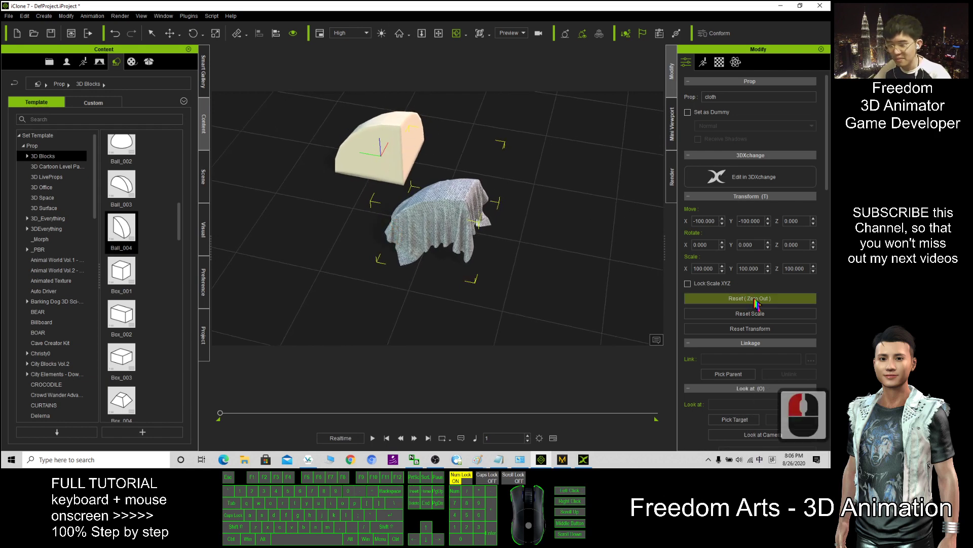
pyautogui.press('c')
pyautogui.moveTo(494, 262); pyautogui.dragTo(398, 160)
pyautogui.scroll(14, 398, 160)
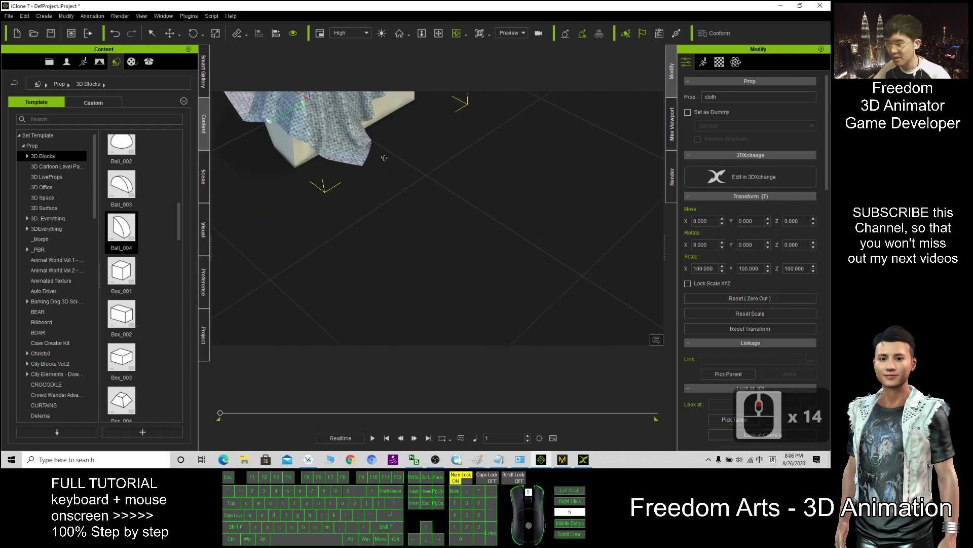
# - Examine how the cloth covers the quarter-round prop from several sides, comparing it with the drape in Marvelous Designer
pyautogui.press('x')
pyautogui.moveTo(314, 137); pyautogui.dragTo(266, 253)
pyautogui.press('c')
pyautogui.press('x')
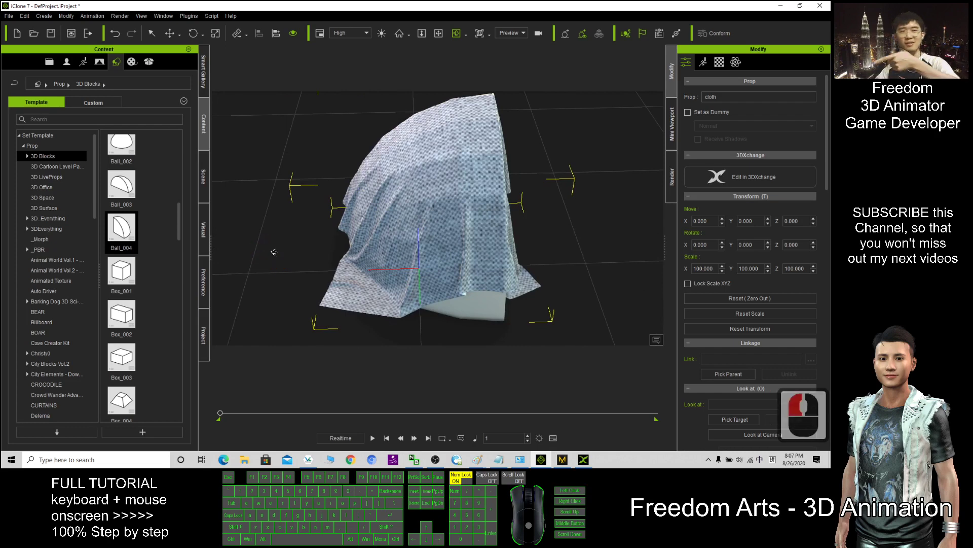
pyautogui.moveTo(348, 244); pyautogui.dragTo(326, 261)
pyautogui.click(563, 459)
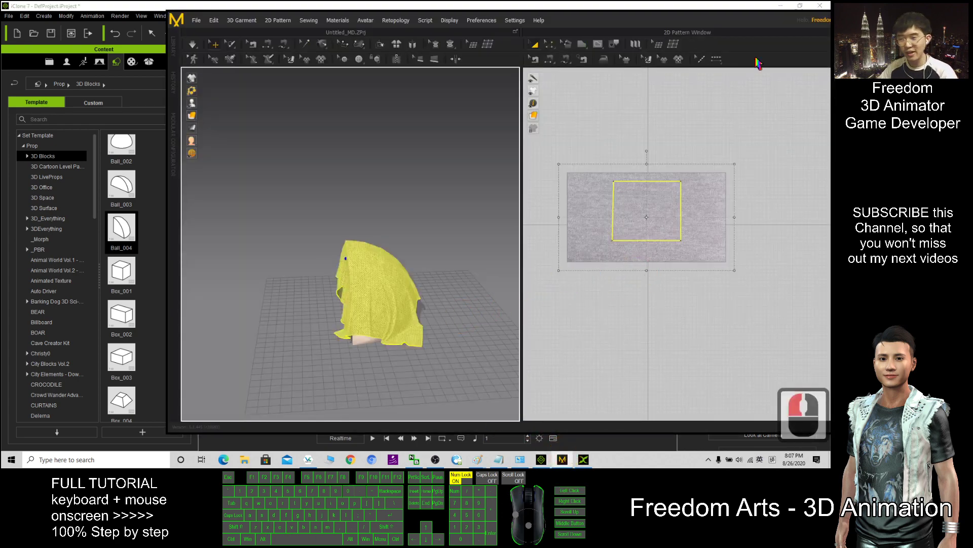
pyautogui.click(776, 7)
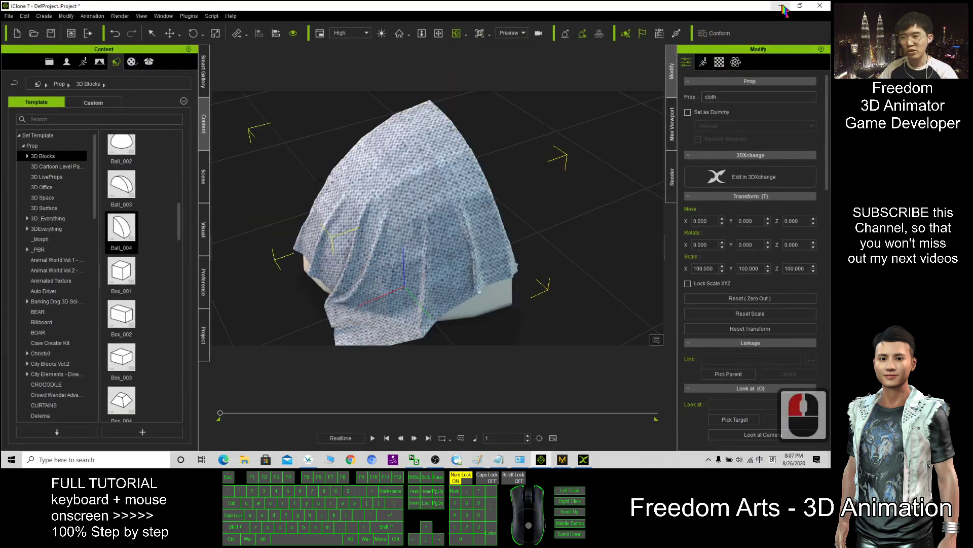
pyautogui.scroll(-2, 543, 223)
pyautogui.moveTo(533, 215); pyautogui.dragTo(305, 156)
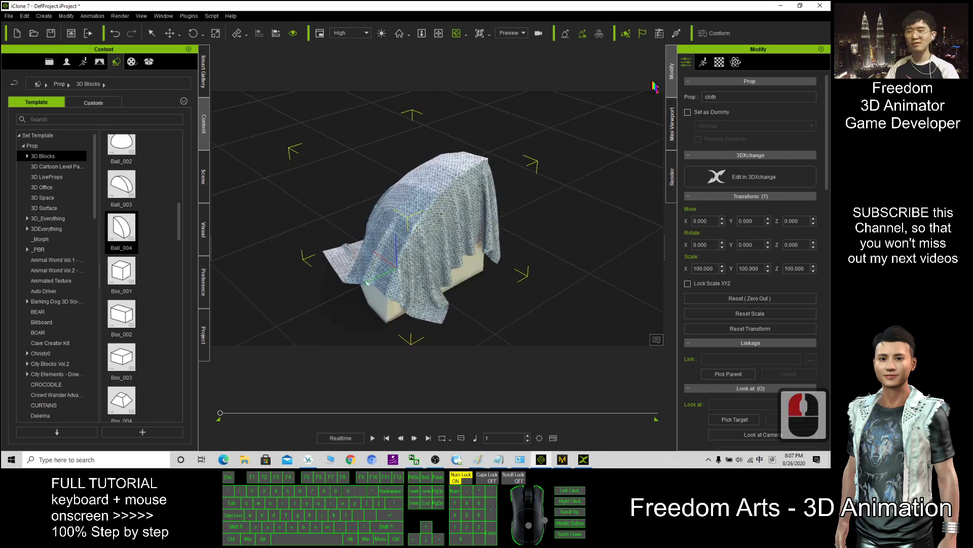
# - Switch to Marvelous Designer and reposition its window so the whole workspace is in view
pyautogui.click(781, 6)
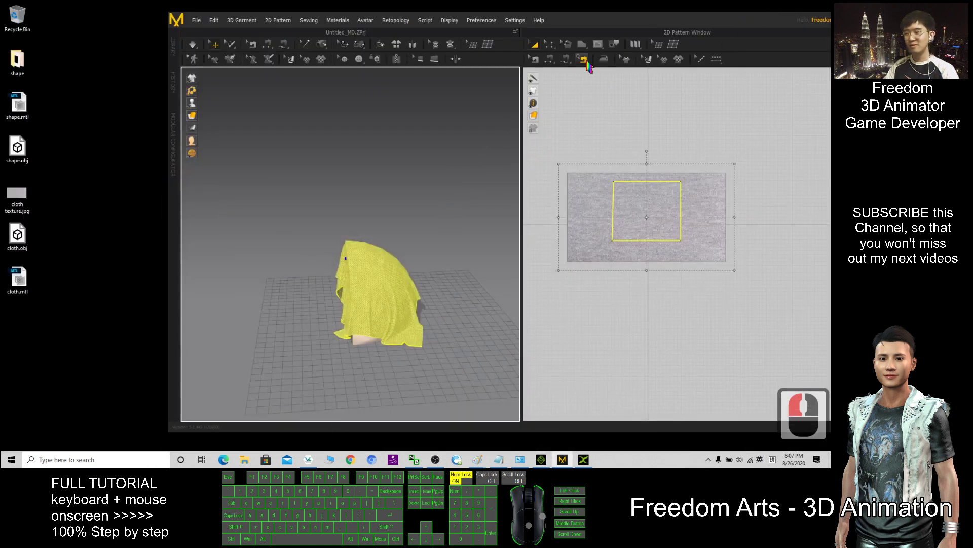
pyautogui.doubleClick(783, 21)
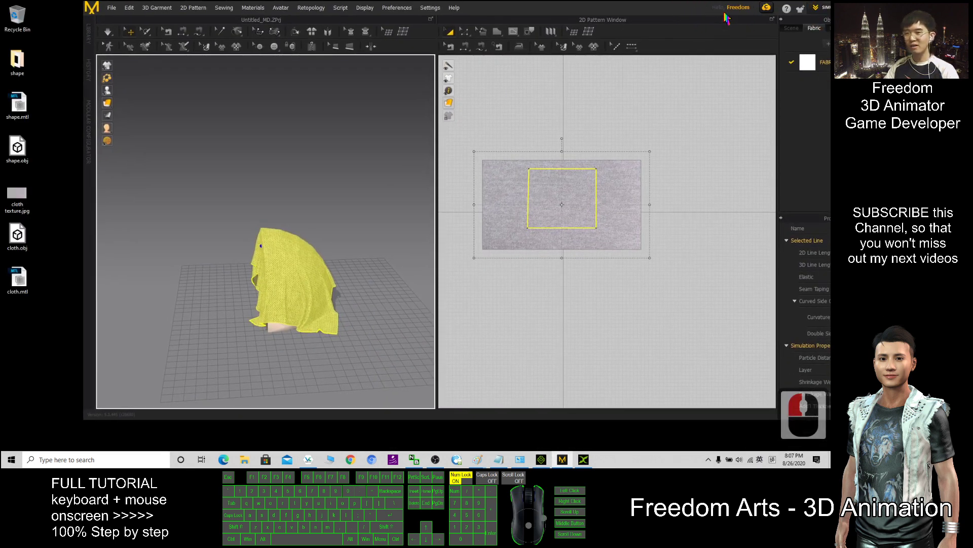
pyautogui.moveTo(634, 9); pyautogui.dragTo(550, 33)
pyautogui.doubleClick(550, 34)
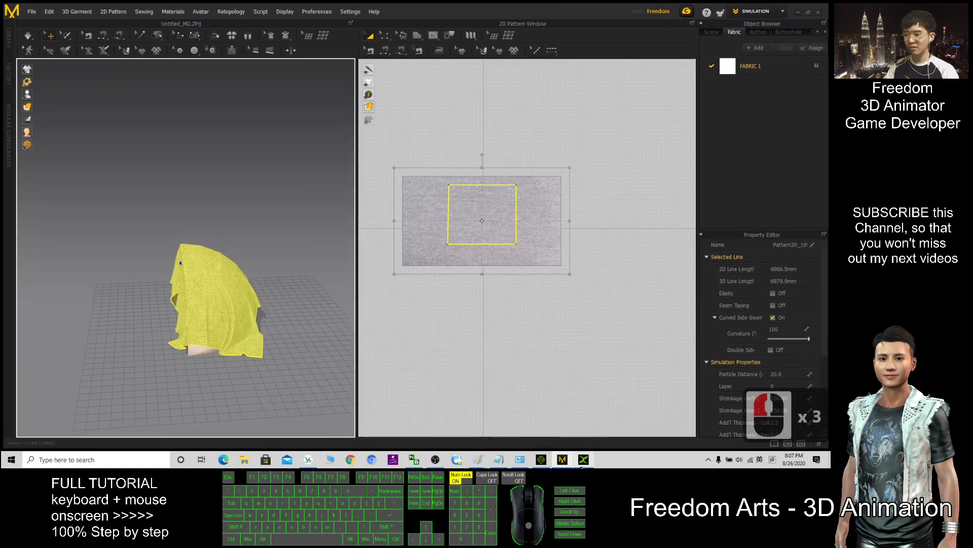
# - Switch back to iClone and inspect the draped cloth up close from another side
pyautogui.click(542, 461)
pyautogui.scroll(5, 526, 223)
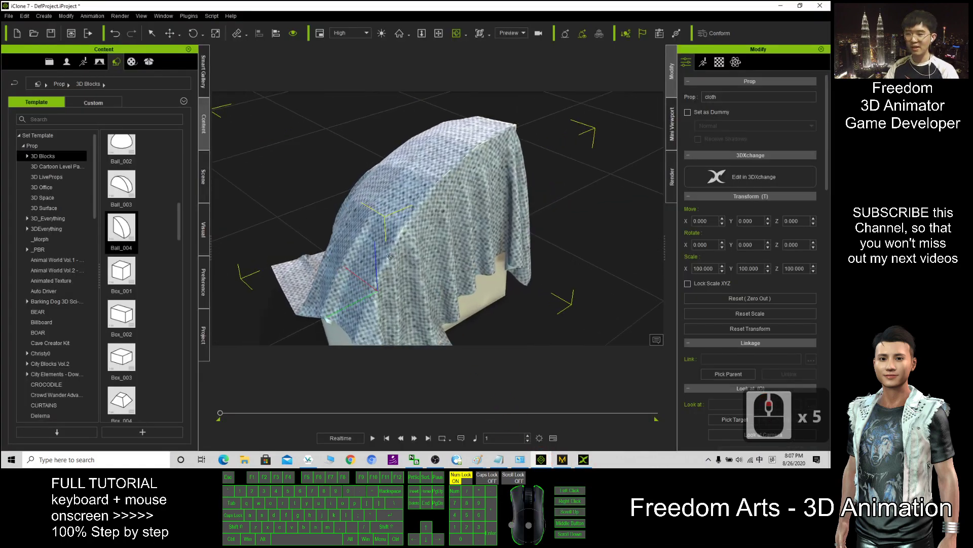
pyautogui.press('c')
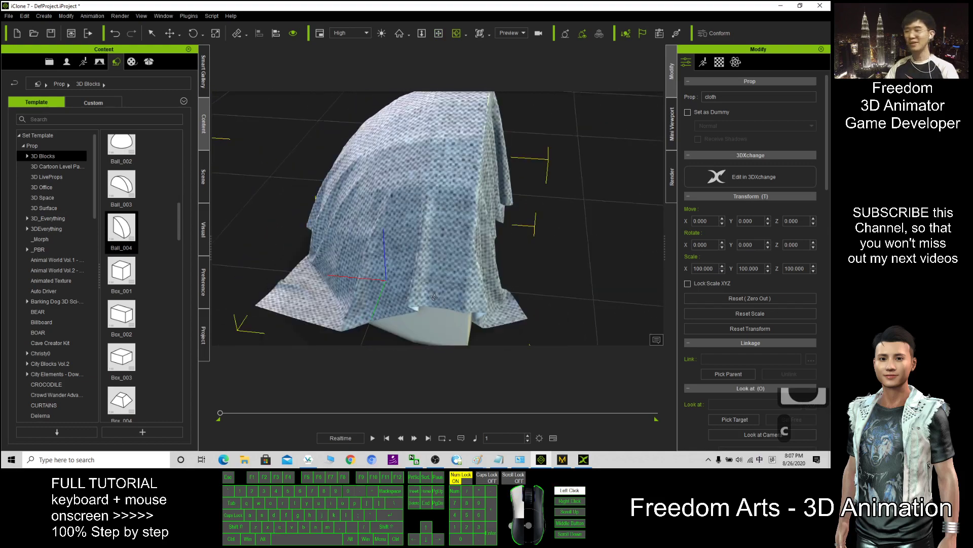